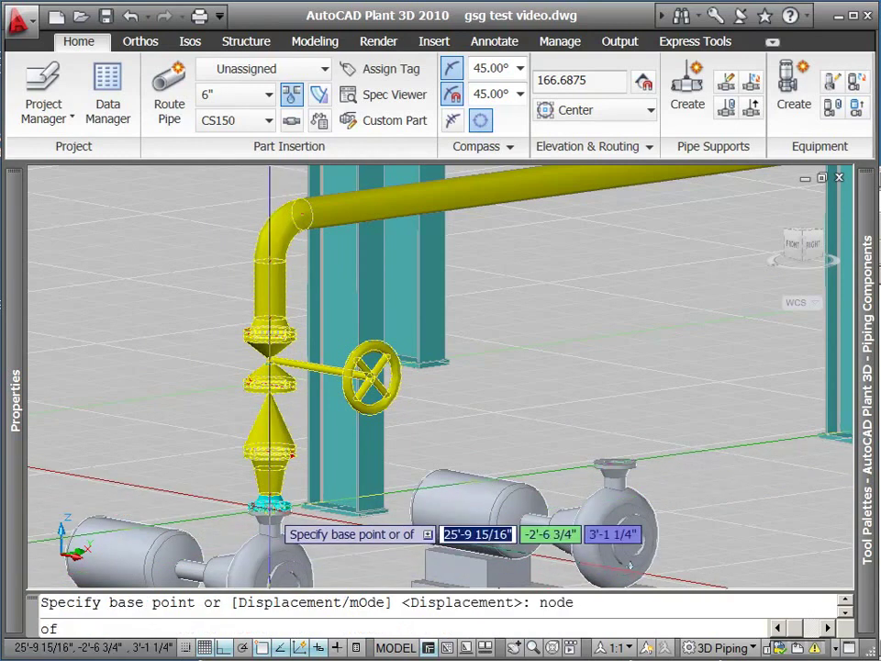
# - Copy the selected valve-and-elbow assembly from the first pump's nozzle node to the second pump's nozzle node
pyautogui.click(269, 503)
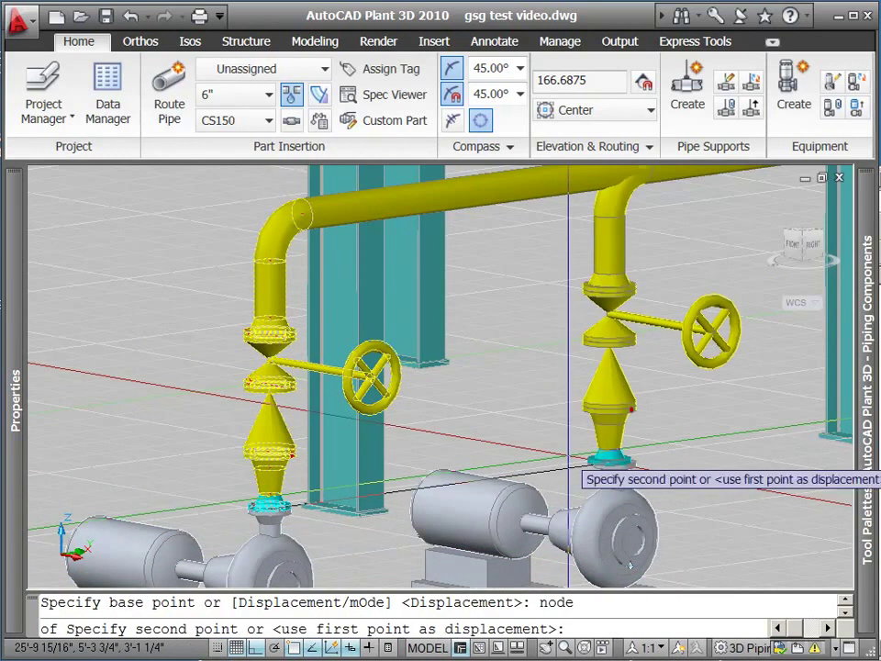
pyautogui.write('node')
pyautogui.press('Return')
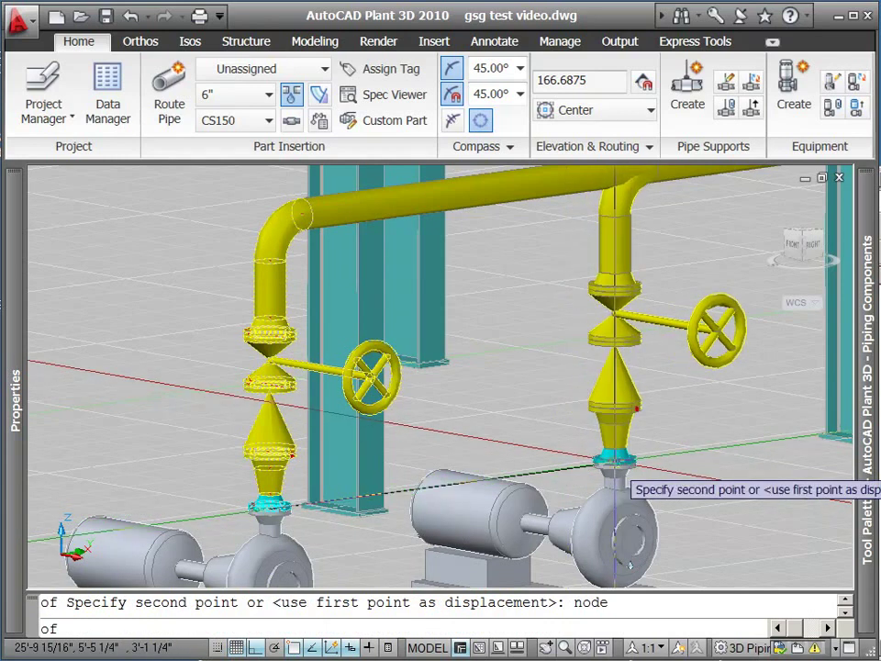
pyautogui.click(615, 459)
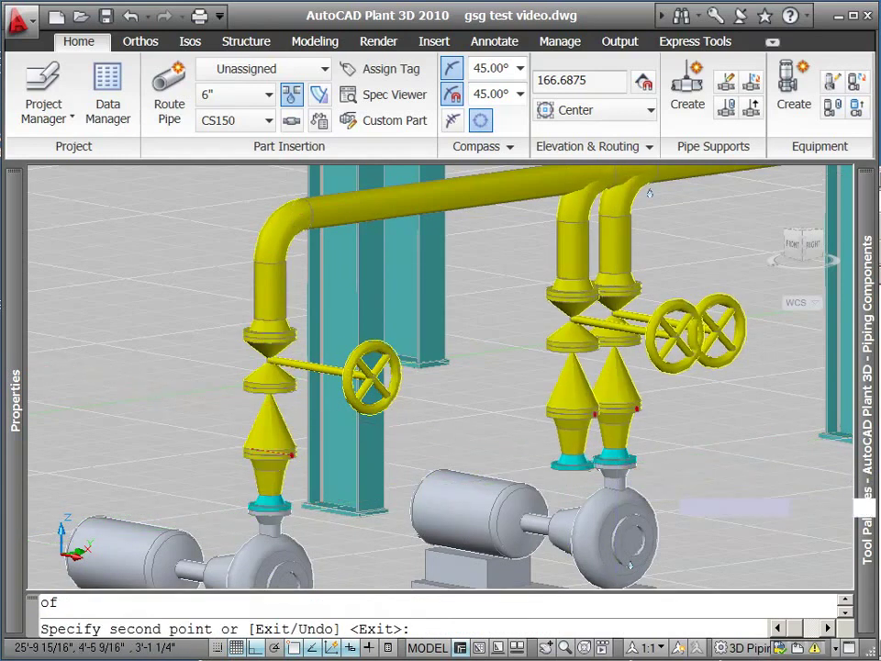
pyautogui.press('Escape')
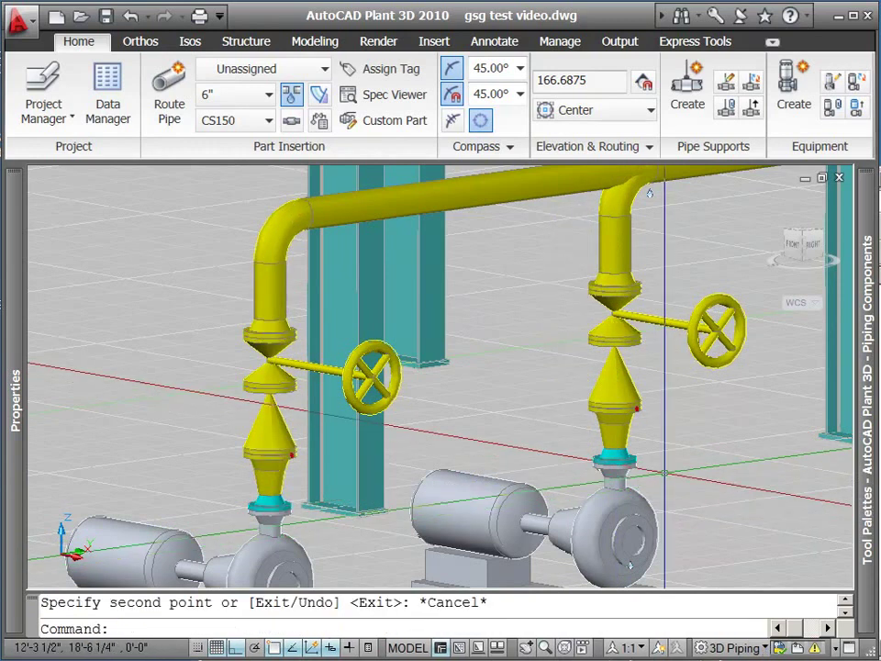
# - Erase the elbow at the top of the copied assembly above the second pump
pyautogui.press('Return')
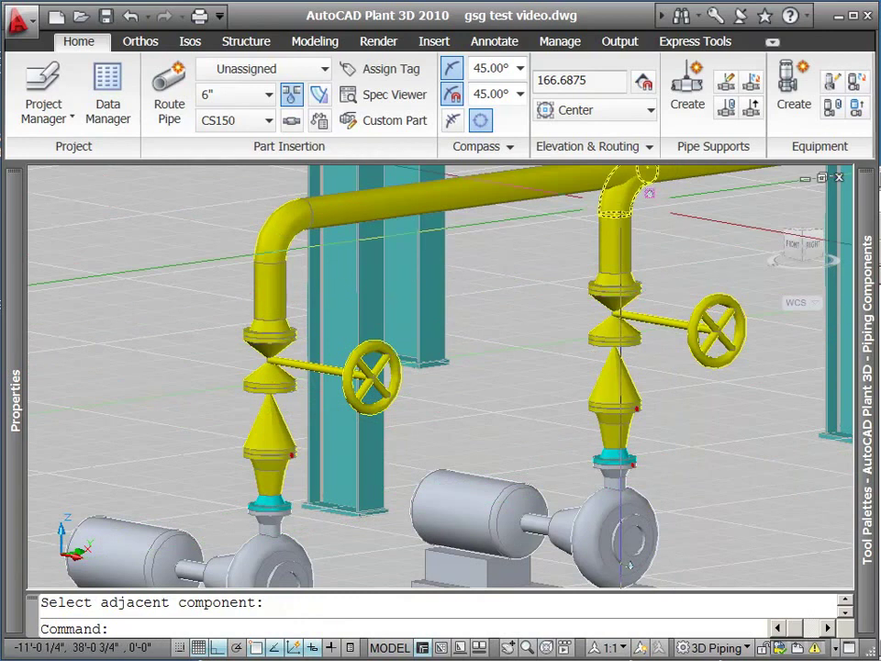
pyautogui.click(614, 213)
pyautogui.write('e')
pyautogui.press('Return')
# - Route pipe from the open top of the second pump's riser up into the header to form a tee
pyautogui.moveTo(592, 217)
pyautogui.mouseDown(button='middle')
pyautogui.moveTo(593, 254)
pyautogui.moveTo(536, 331)
pyautogui.mouseUp(button='middle')
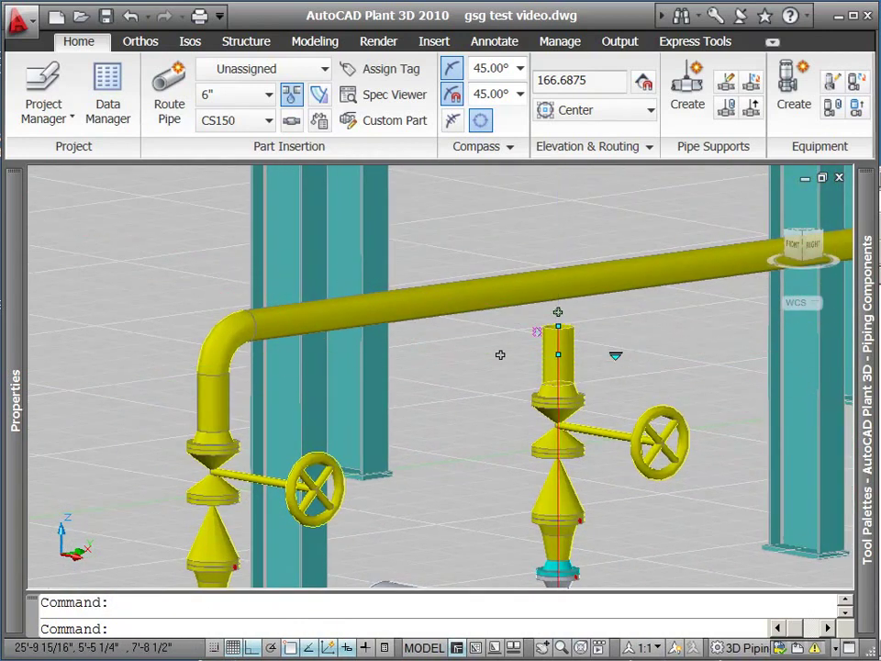
pyautogui.click(556, 326)
pyautogui.click(558, 299)
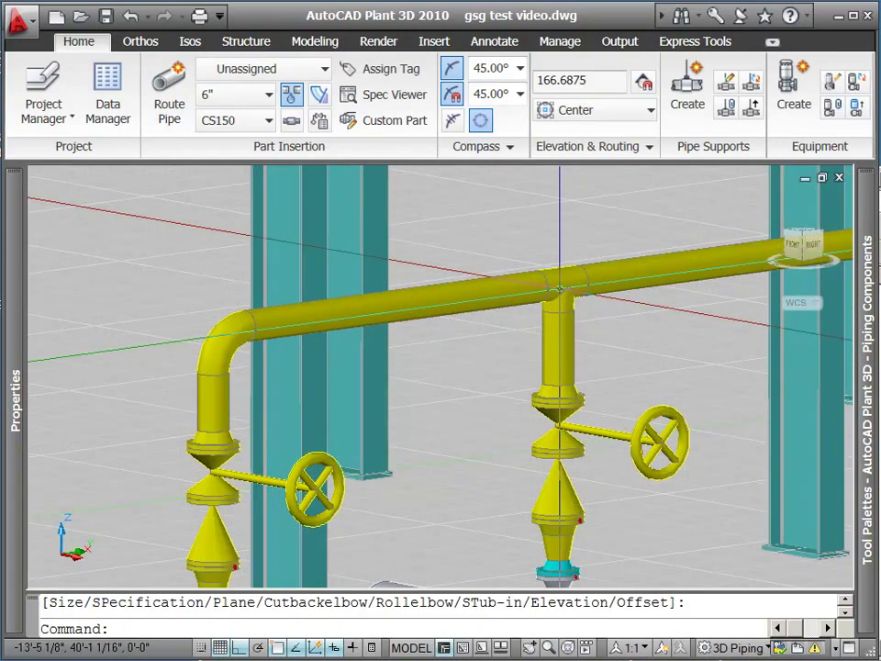
pyautogui.press('Escape')
# - Set the bottom-of-pipe elevation of the header between the two pump risers to 10'
pyautogui.moveTo(625, 332); pyautogui.dragTo(440, 277, button='middle')
pyautogui.moveTo(226, 288); pyautogui.dragTo(438, 285, button='middle')
pyautogui.click(316, 246)
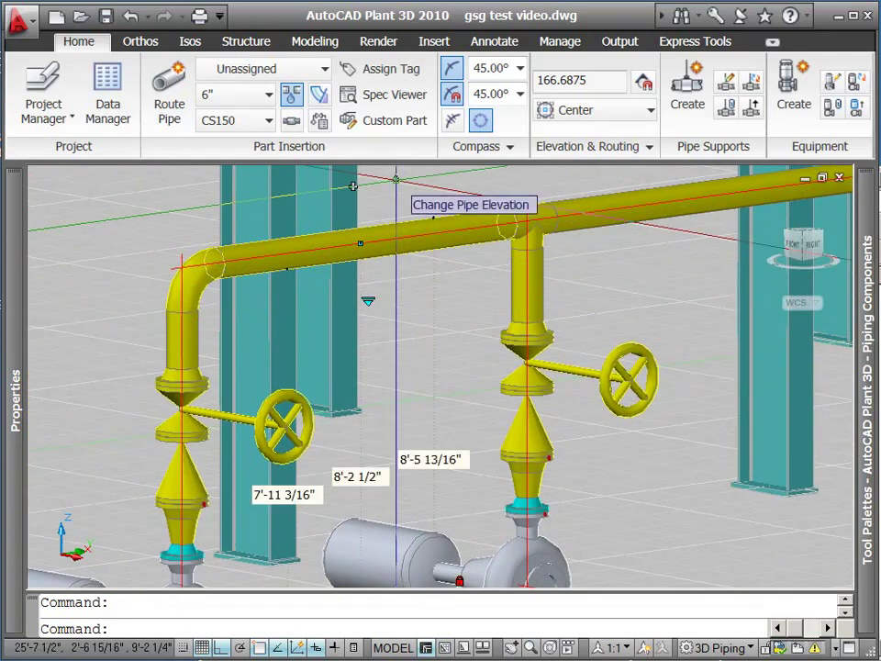
pyautogui.click(368, 300)
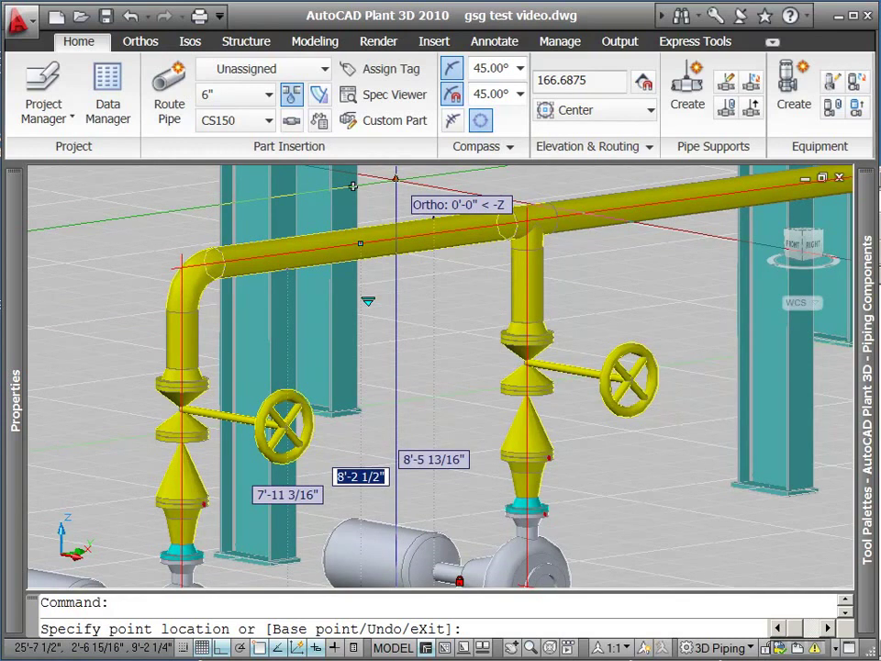
pyautogui.press('Tab')
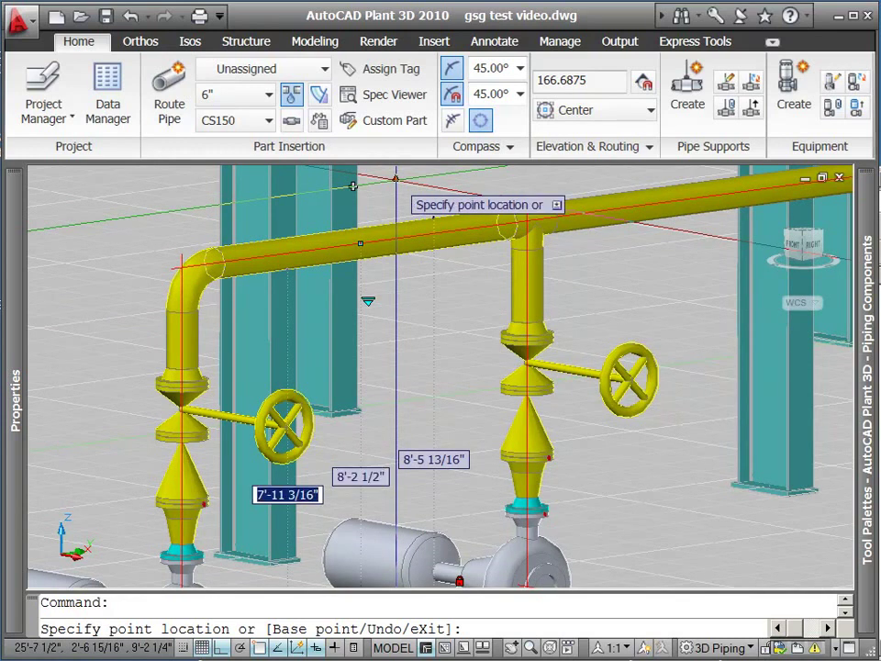
pyautogui.press('Tab')
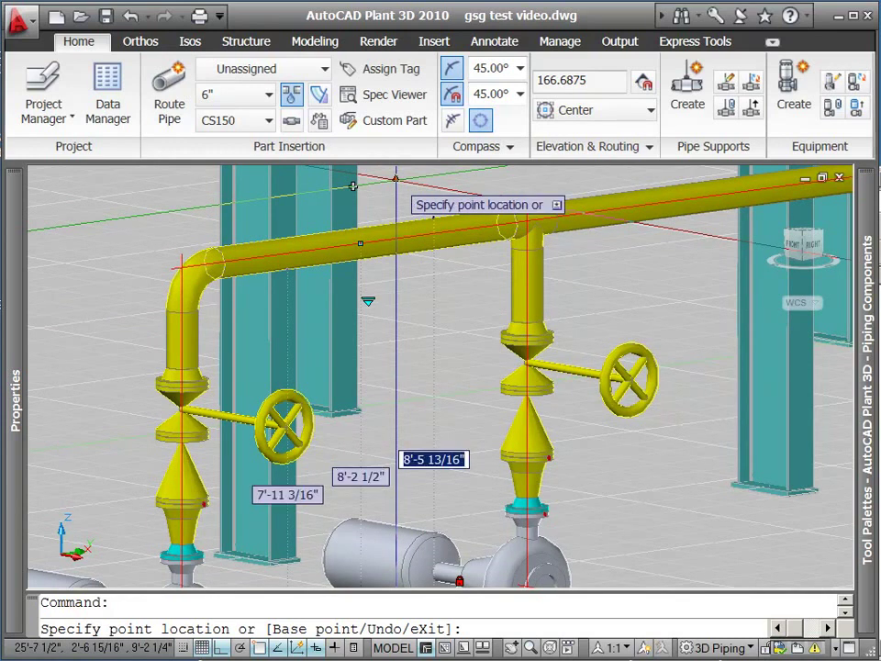
pyautogui.press('Tab')
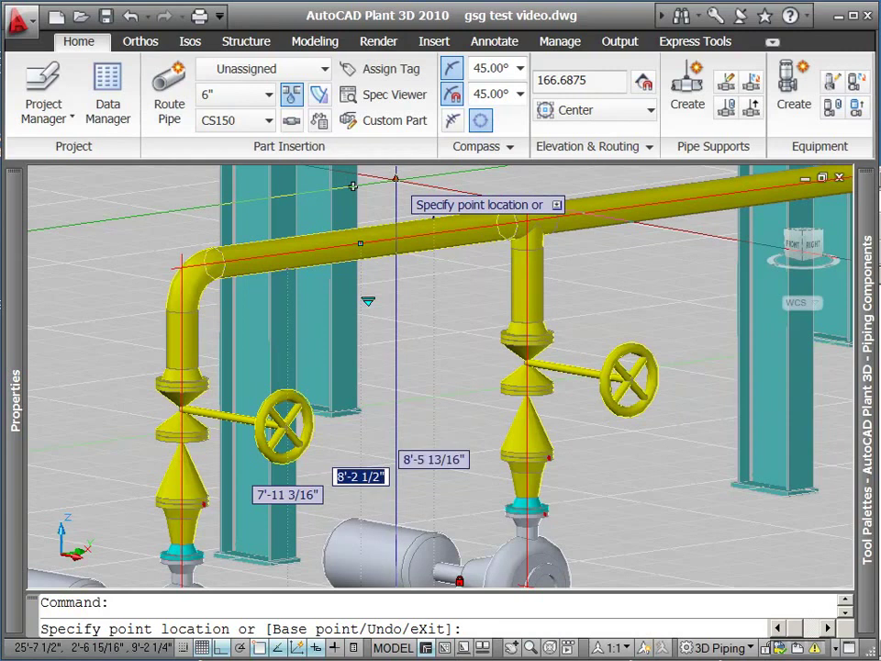
pyautogui.press('Tab')
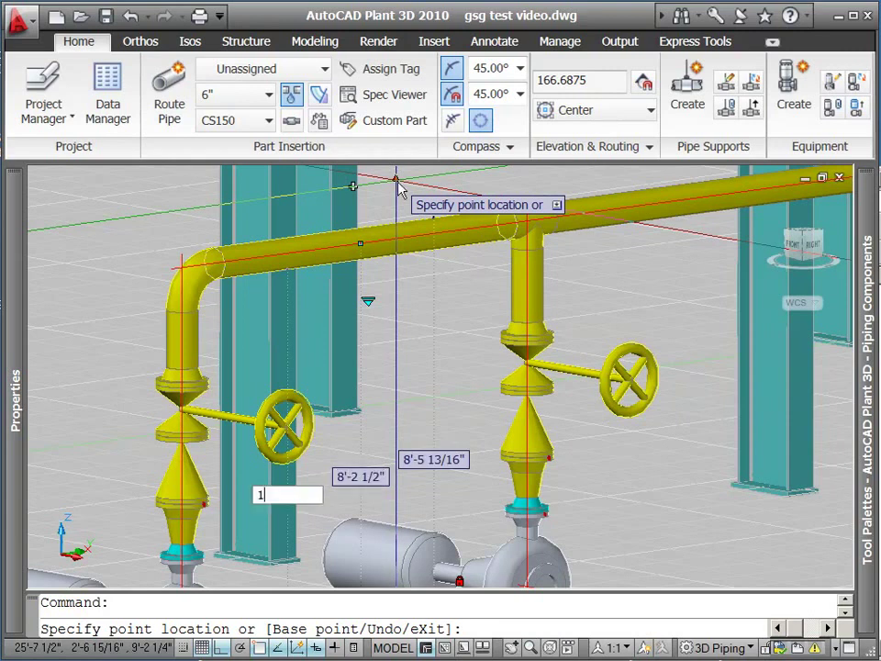
pyautogui.write("10'")
pyautogui.press('Return')
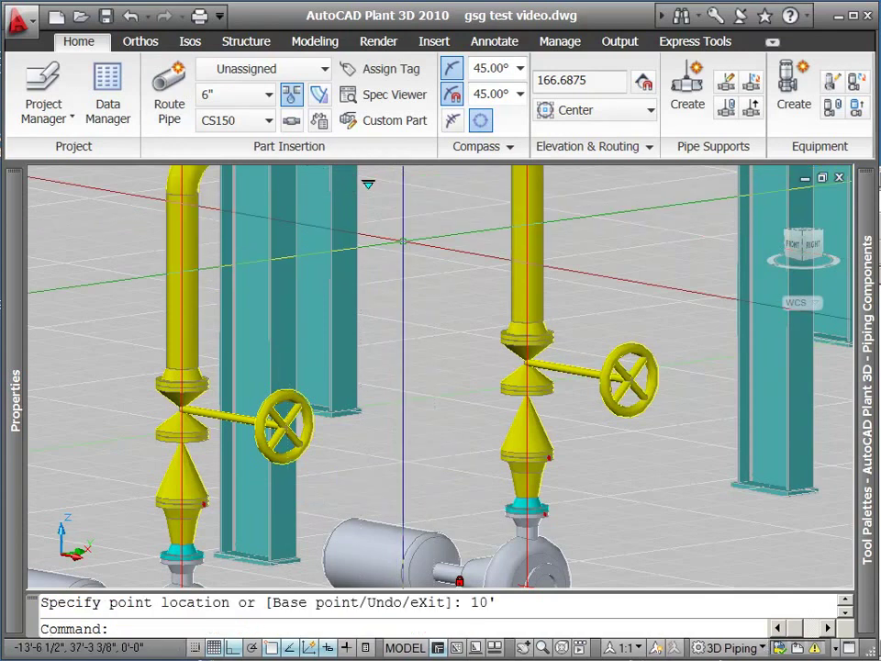
pyautogui.scroll(-3, 376, 211)
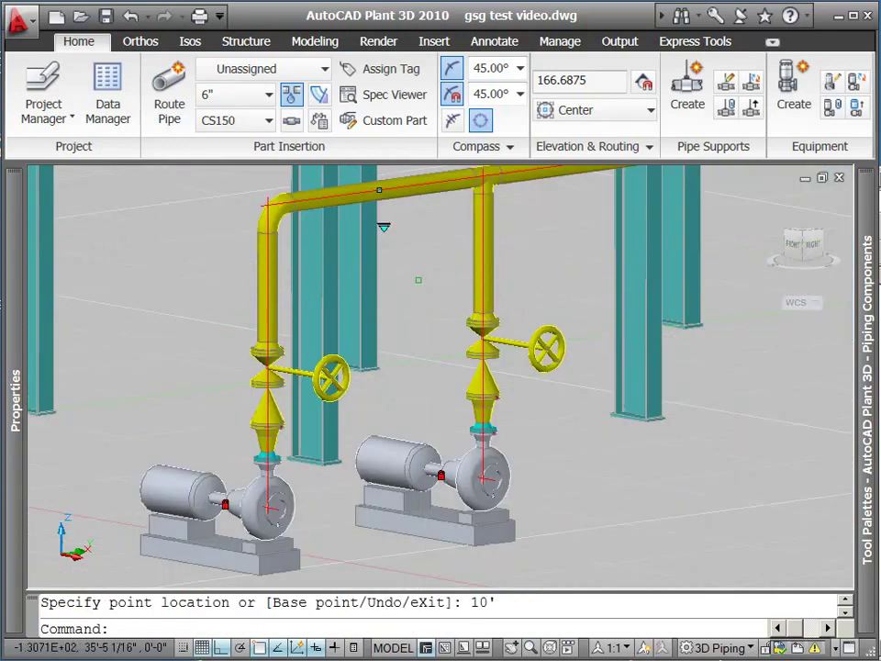
pyautogui.keyDown('shift'); pyautogui.moveTo(424, 287); pyautogui.dragTo(411, 254, button='middle'); pyautogui.keyUp('shift')
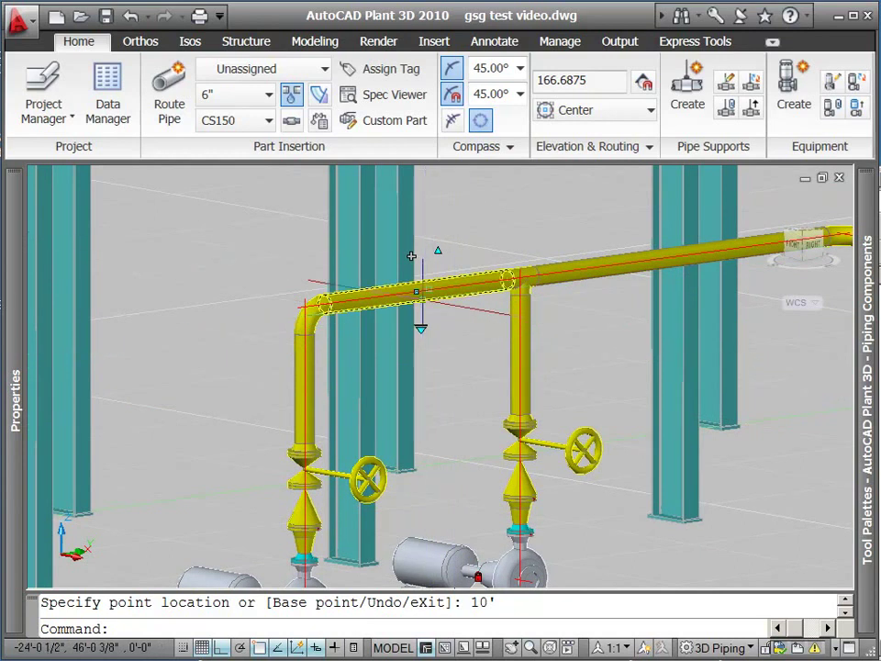
pyautogui.click(438, 250)
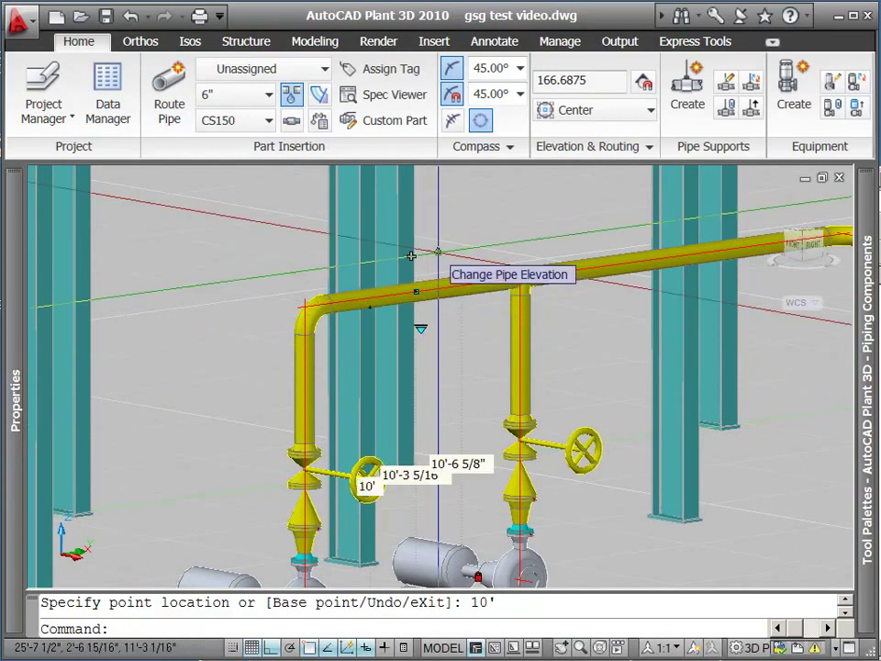
pyautogui.press('Escape')
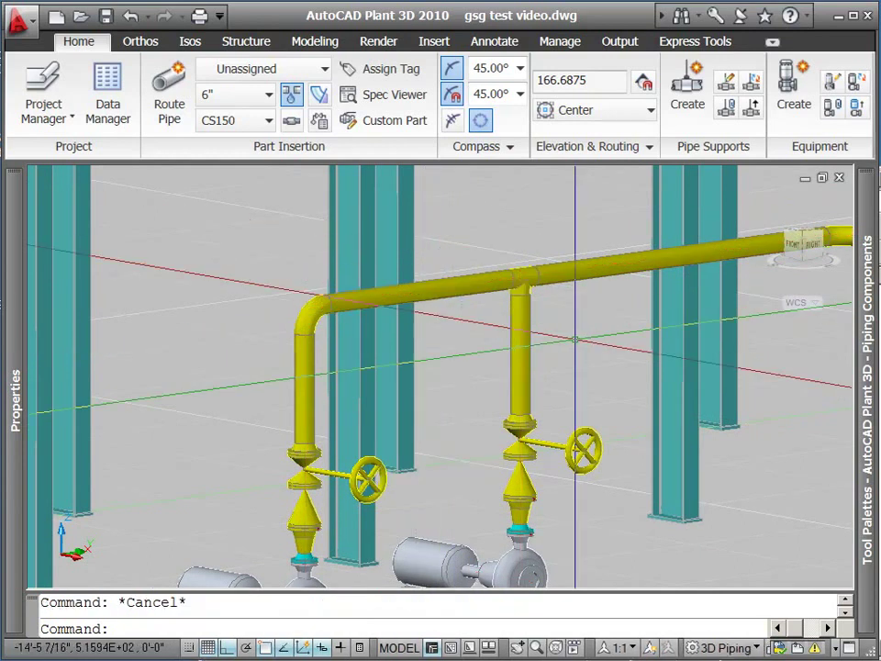
# - Grip-move the lower horizontal pipe run beyond the header's end elbow closer to the pumps, keeping its connected piping attached
pyautogui.scroll(-2, 734, 404)
pyautogui.moveTo(734, 335); pyautogui.dragTo(477, 396, button='middle')
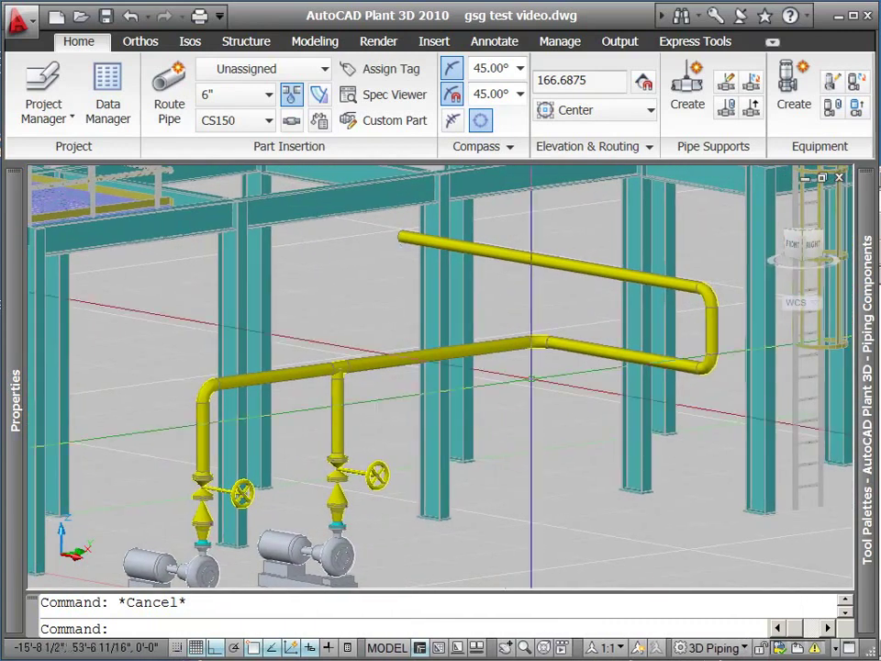
pyautogui.scroll(2, 583, 362)
pyautogui.scroll(1, 596, 356)
pyautogui.click(610, 347)
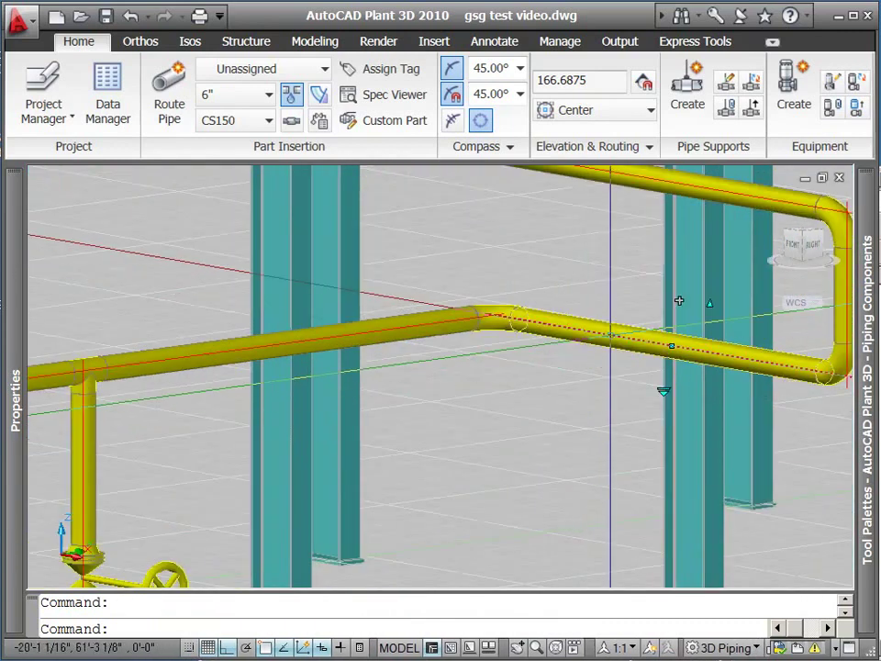
pyautogui.click(668, 346)
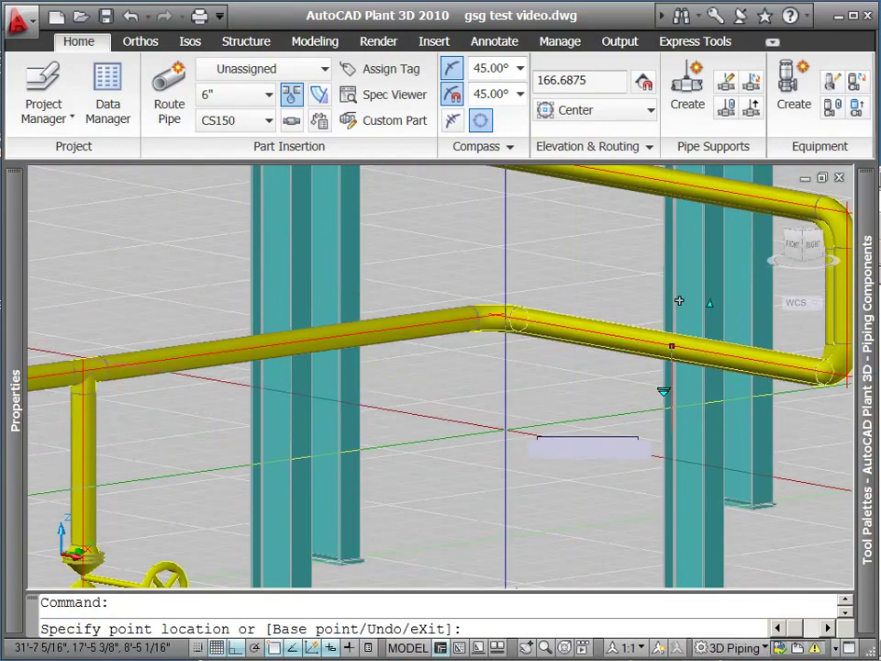
pyautogui.press('Escape')
pyautogui.click(672, 346)
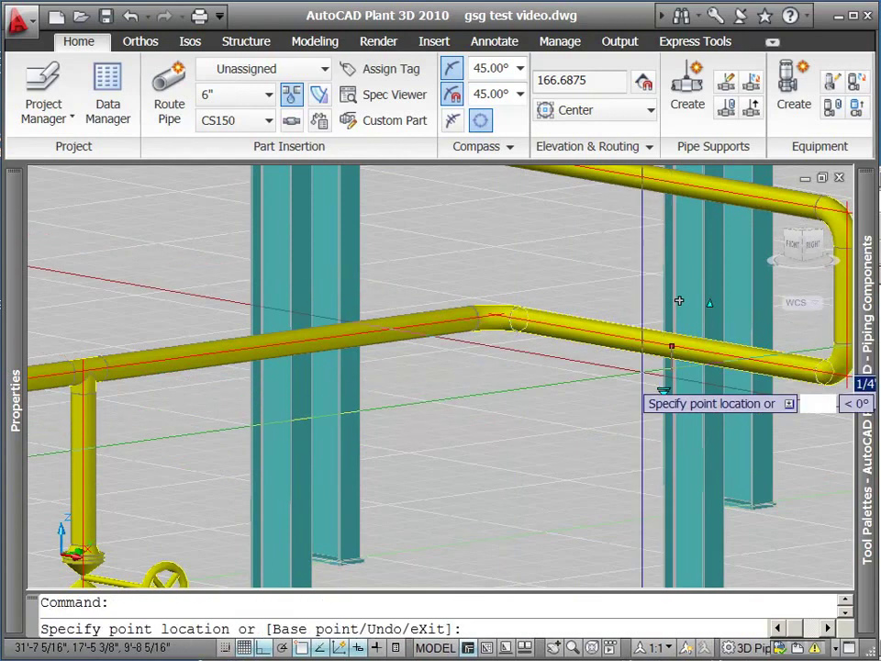
pyautogui.click(610, 404)
pyautogui.click(431, 376)
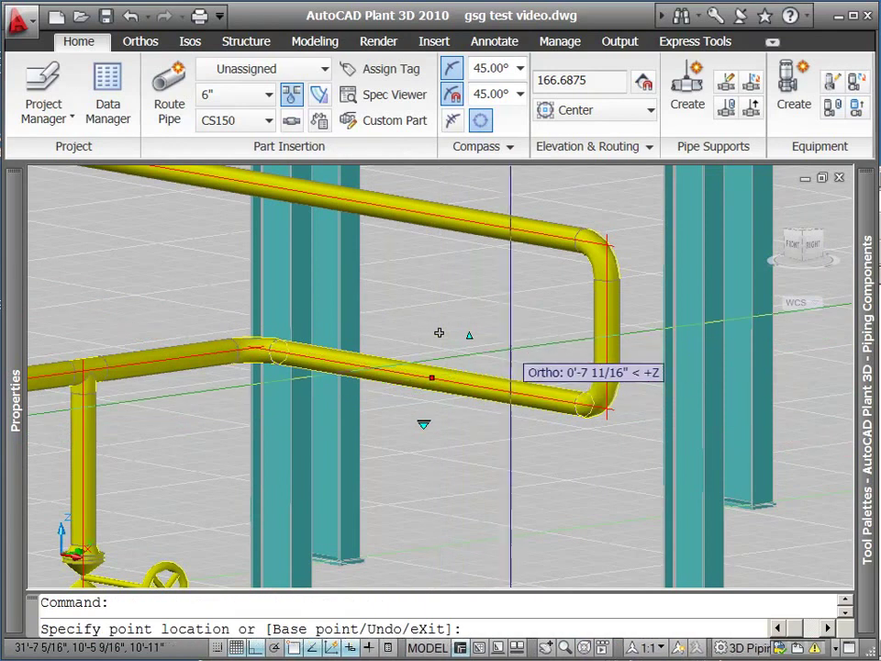
pyautogui.click(549, 360)
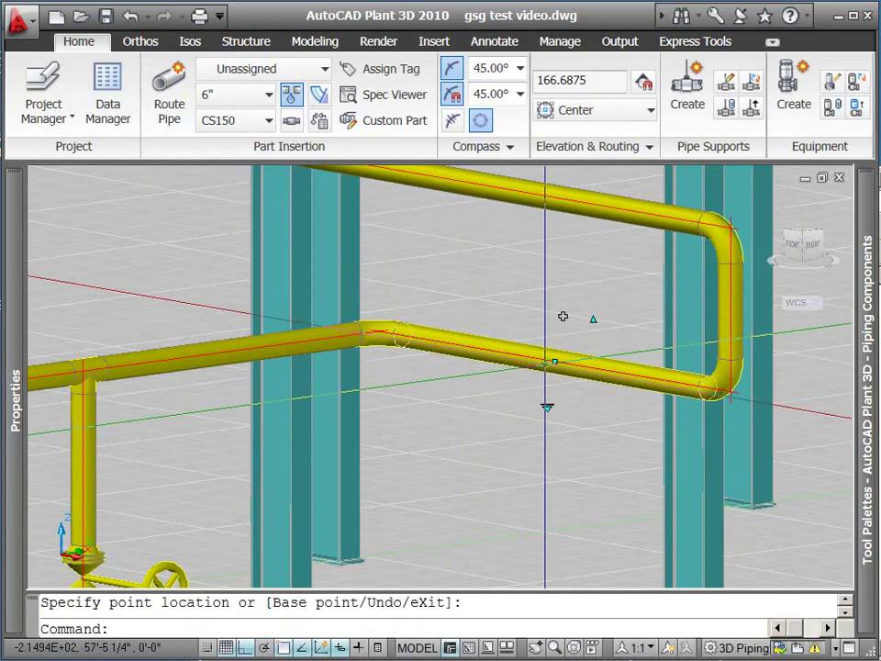
pyautogui.press('Escape')
# - Move the lower horizontal pipe segment away from its two elbows with the Move command
pyautogui.write('move')
pyautogui.press('Return')
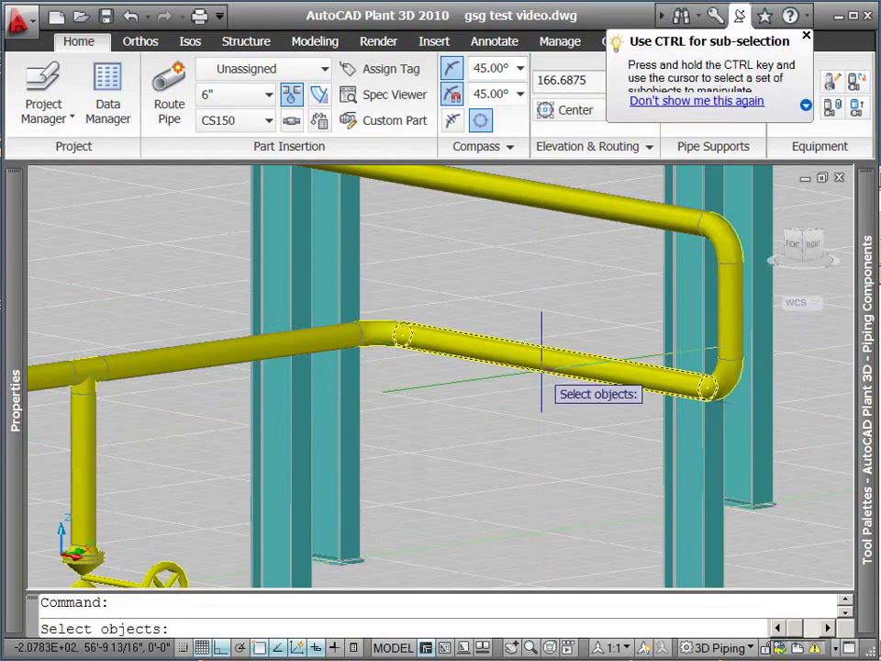
pyautogui.click(534, 405)
pyautogui.click(509, 321)
pyautogui.press('Return')
pyautogui.click(517, 390)
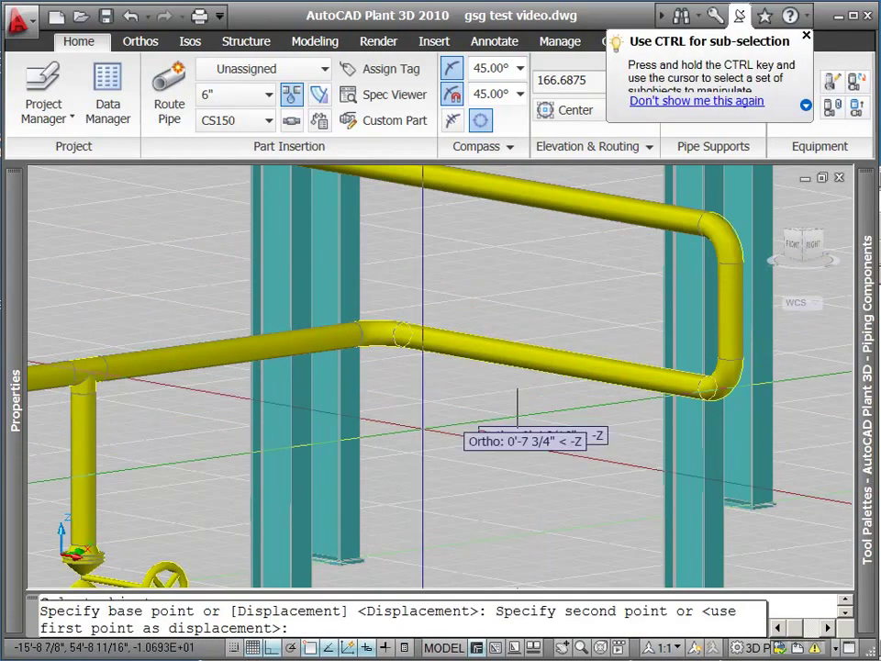
pyautogui.click(360, 404)
# - Grip-move the detached pipe segment back toward the elbows and delete it
pyautogui.click(426, 386)
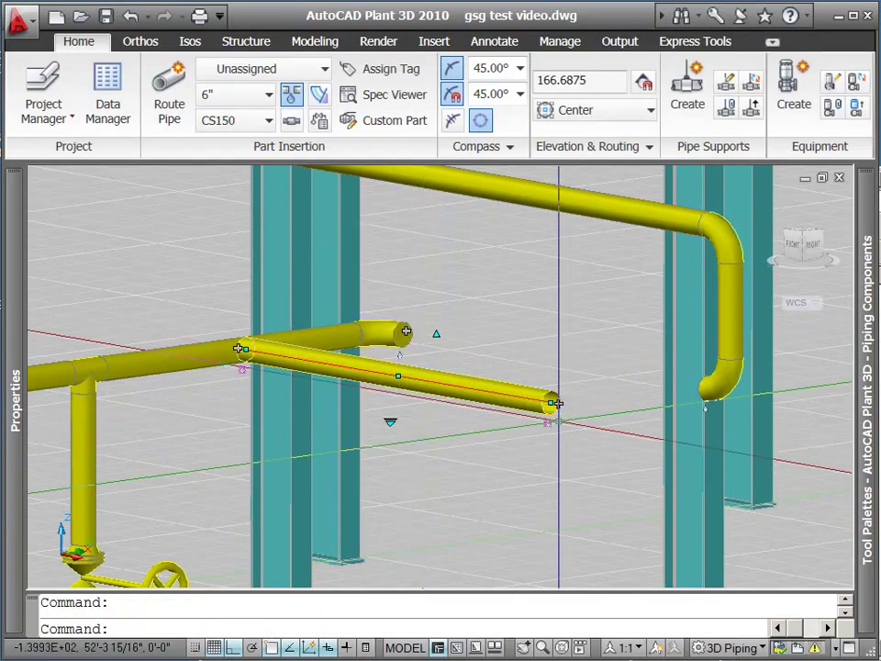
pyautogui.click(398, 376)
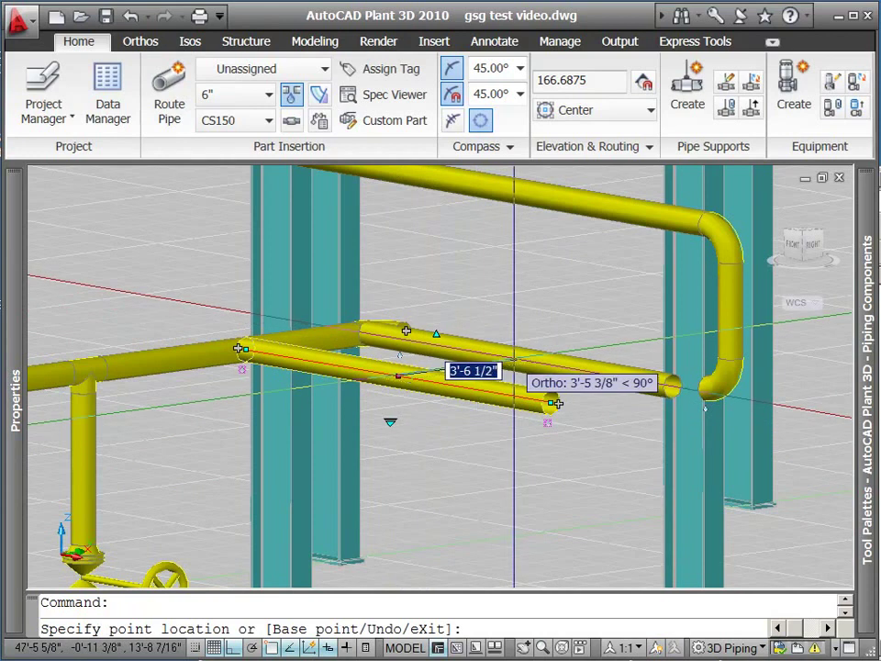
pyautogui.click(492, 363)
pyautogui.press('Delete')
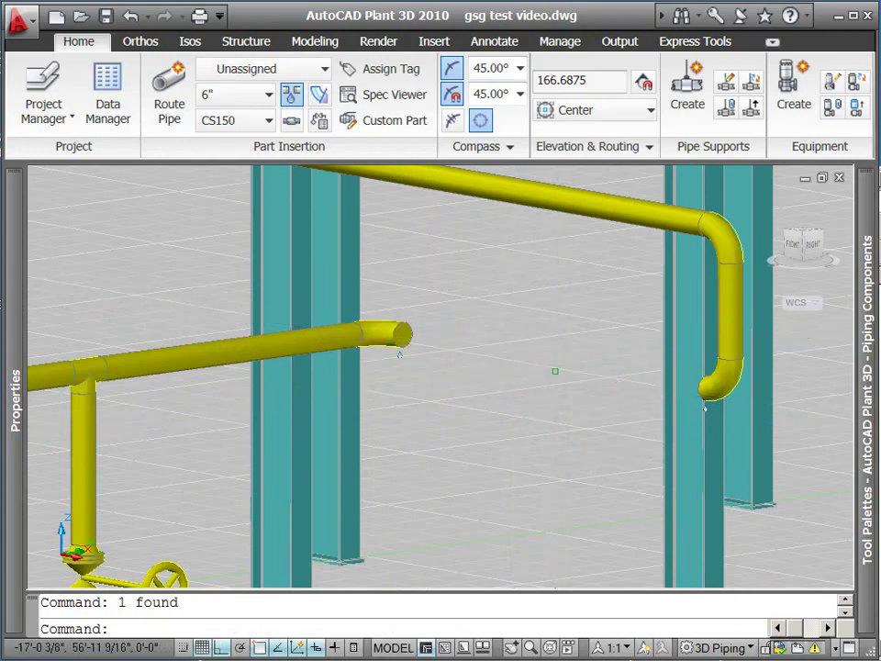
# - Route a new pipe from the open lower elbow of the vertical drop to the open elbow at the header's end
pyautogui.click(705, 385)
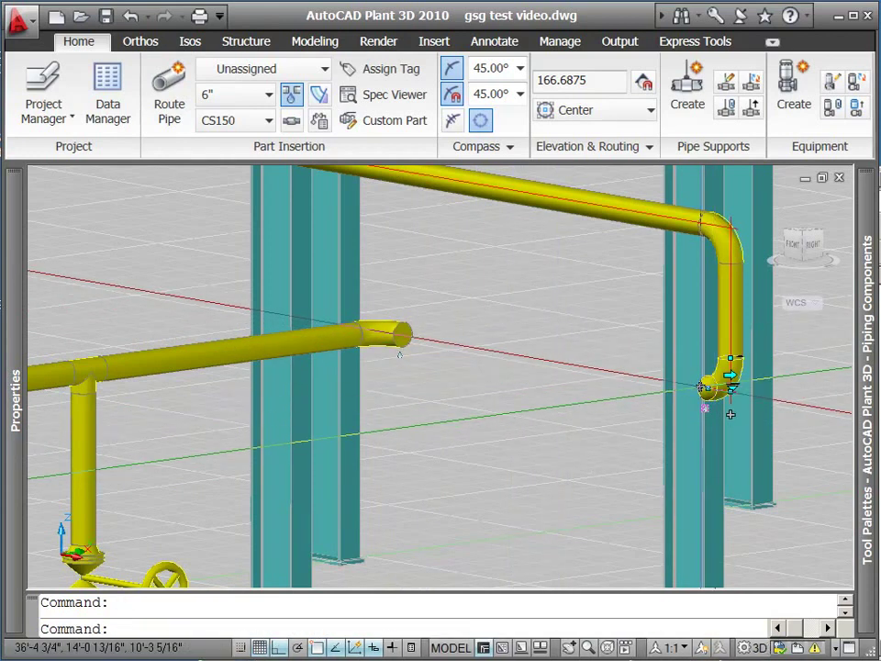
pyautogui.click(730, 375)
pyautogui.click(413, 333)
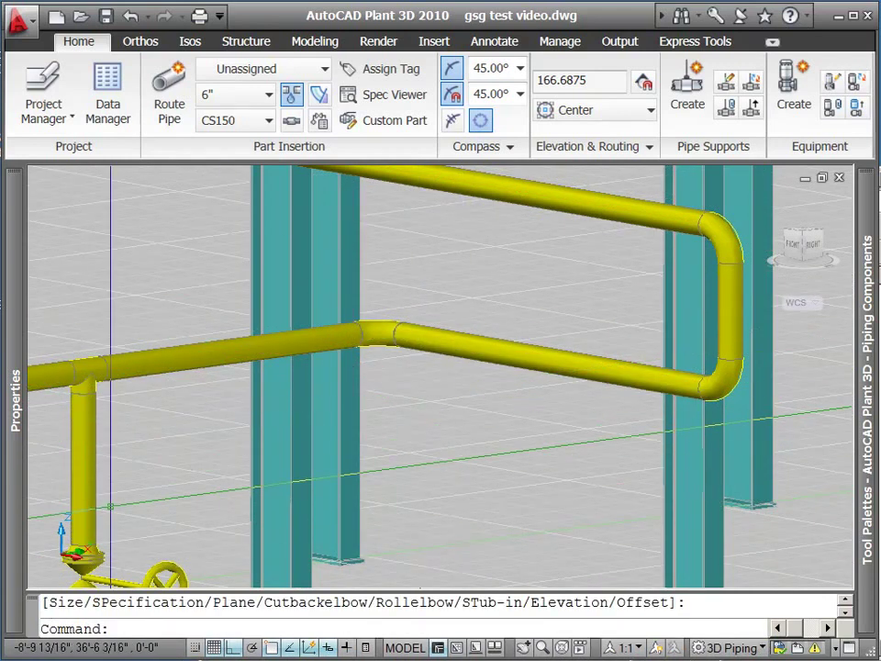
# - Erase the gasket connection at the flanged joint beneath the cone-shaped valve on the second pump's riser
pyautogui.moveTo(120, 369); pyautogui.dragTo(488, 375, button='middle')
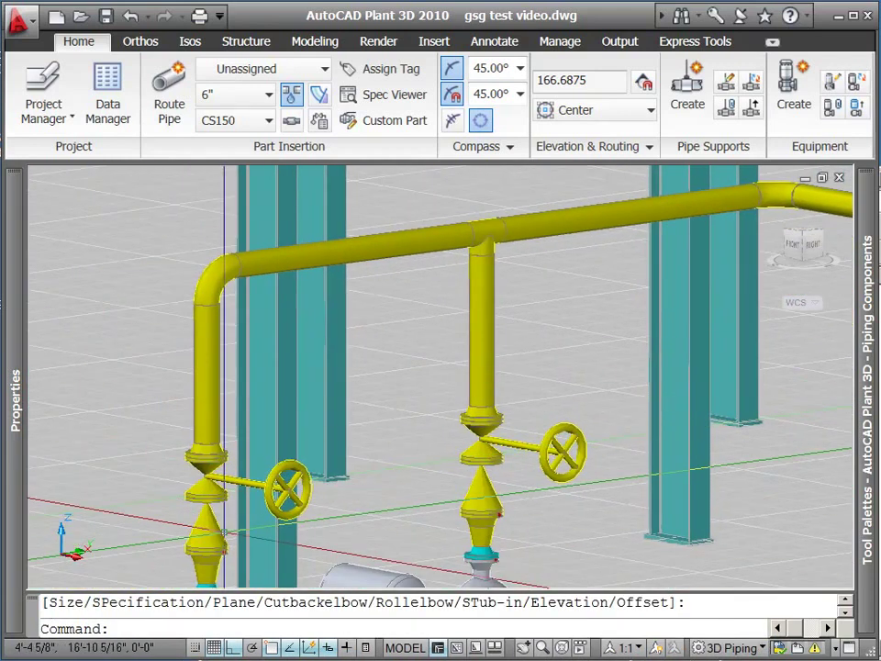
pyautogui.scroll(4, 200, 494)
pyautogui.moveTo(200, 493); pyautogui.dragTo(59, 478, button='middle')
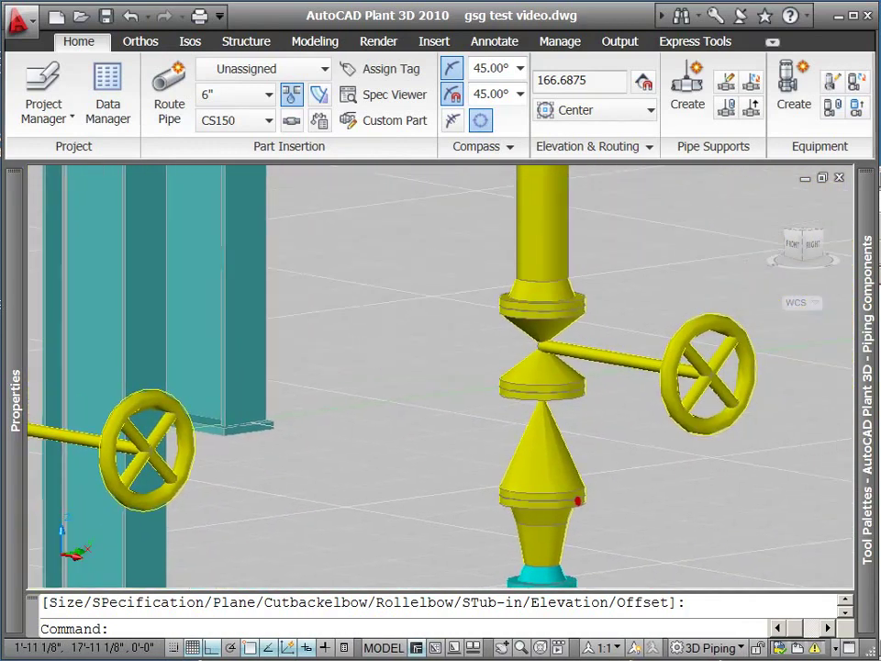
pyautogui.scroll(3, 578, 503)
pyautogui.click(598, 505)
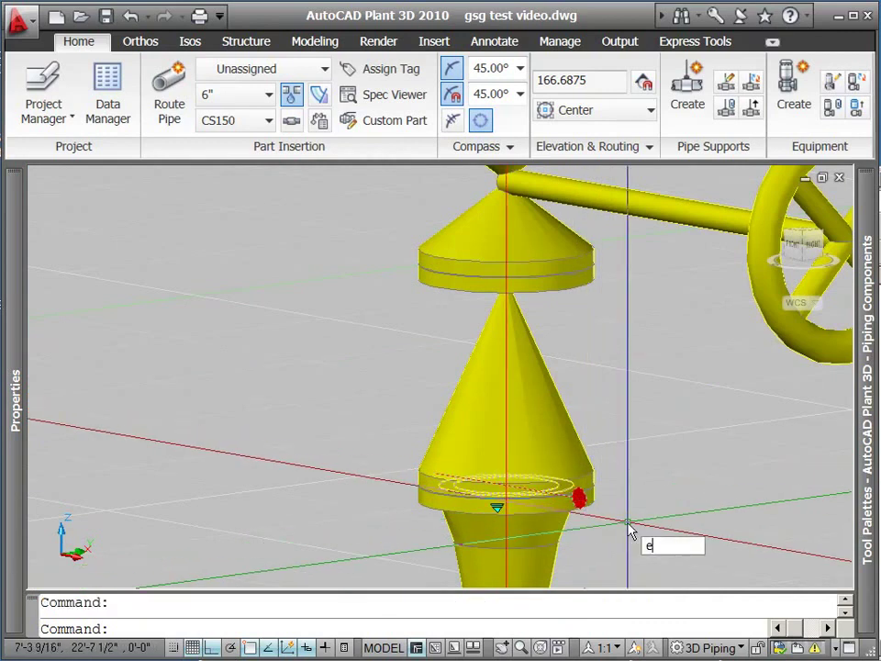
pyautogui.write('e')
pyautogui.press('Return')
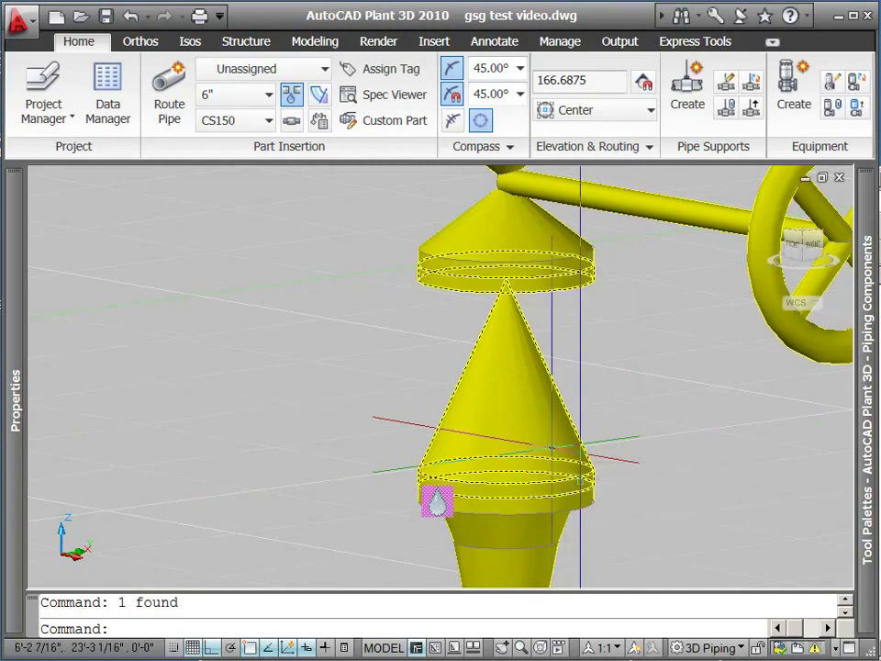
pyautogui.click(516, 425)
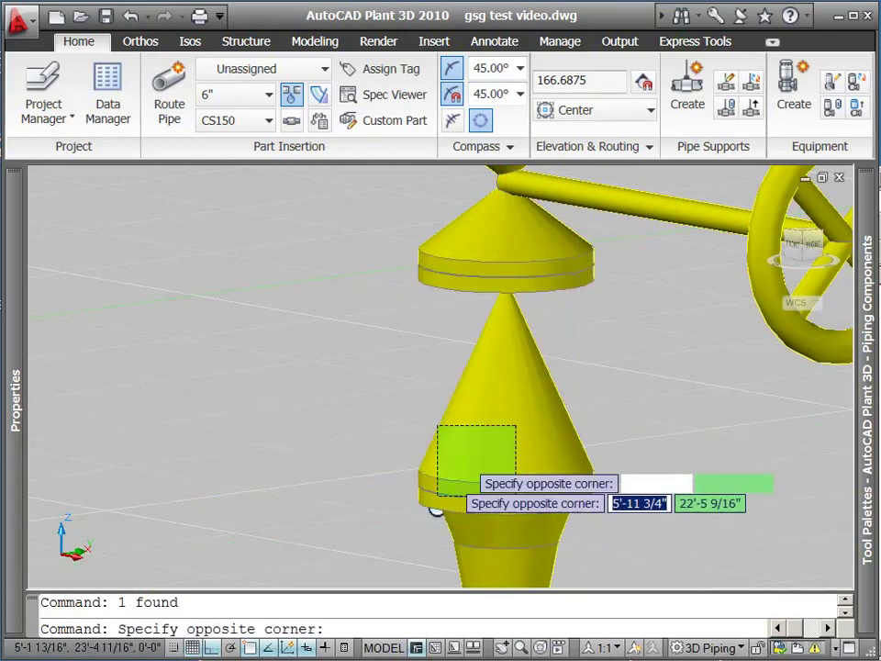
pyautogui.click(436, 510)
pyautogui.press('Escape')
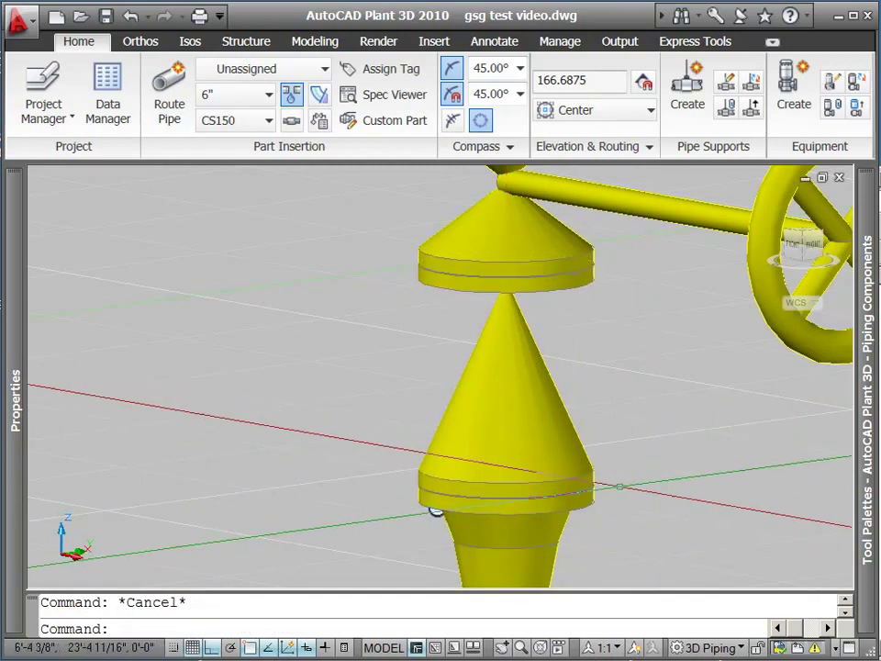
# - Grip-move the second pump's header tee along the header away from the end elbow and back toward it, and undo both moves
pyautogui.scroll(-5, 630, 478)
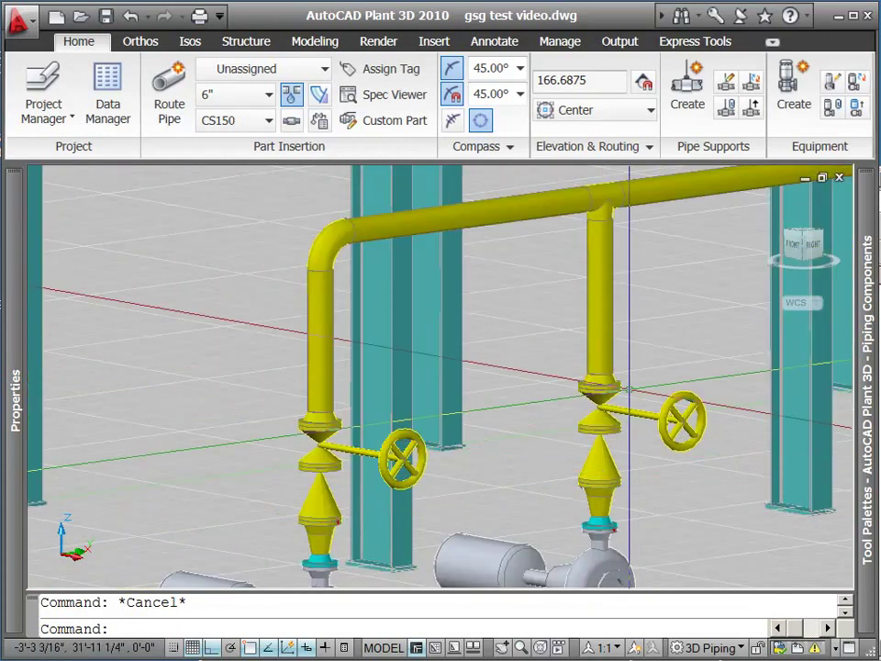
pyautogui.click(599, 197)
pyautogui.click(599, 196)
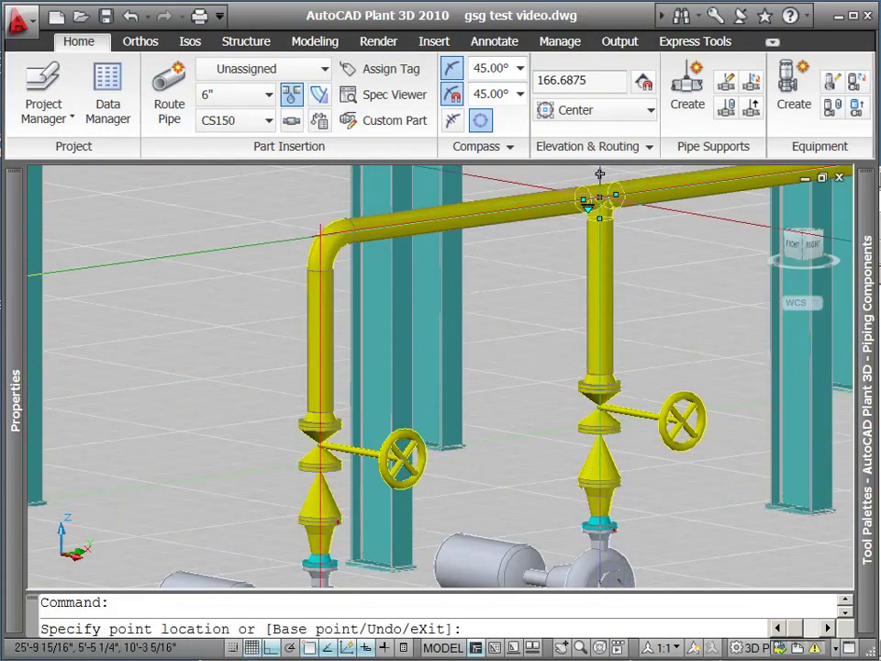
pyautogui.click(679, 185)
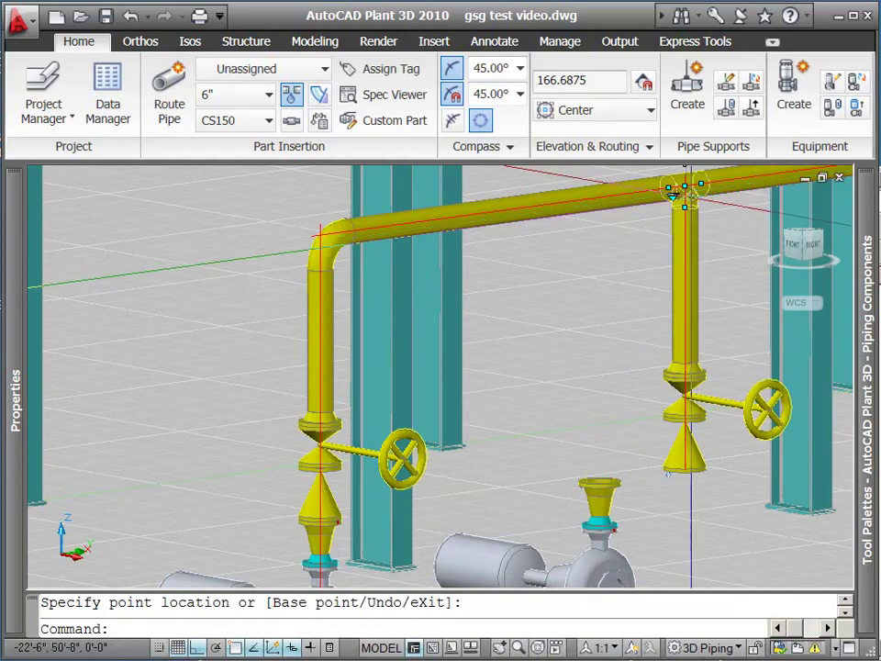
pyautogui.click(681, 190)
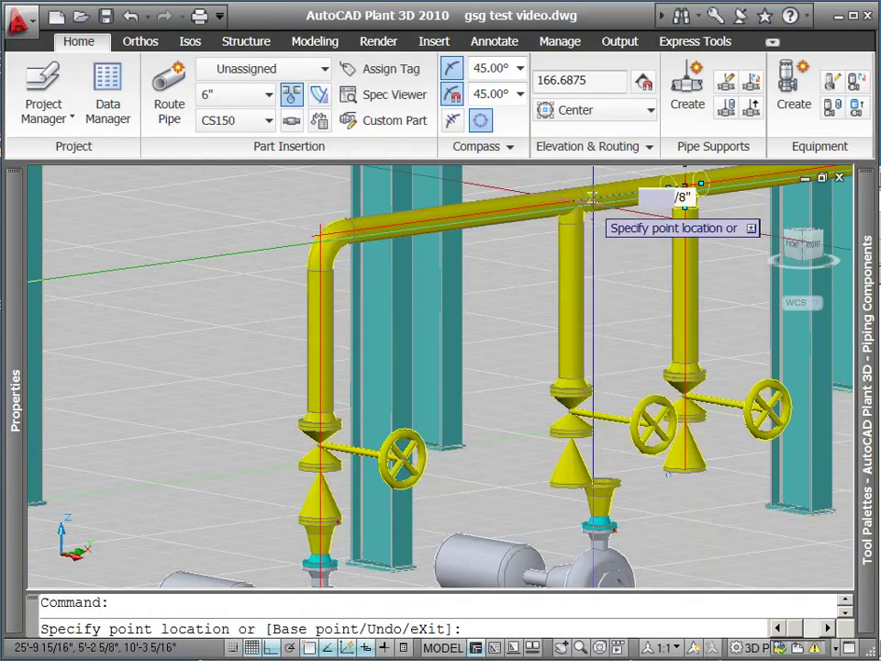
pyautogui.click(542, 206)
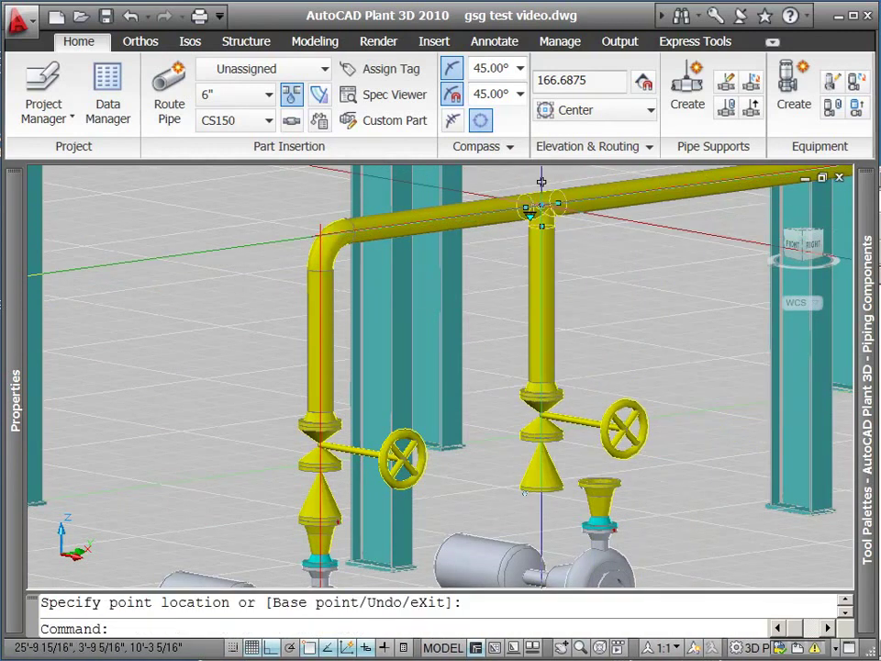
pyautogui.press('Return')
pyautogui.press('Return')
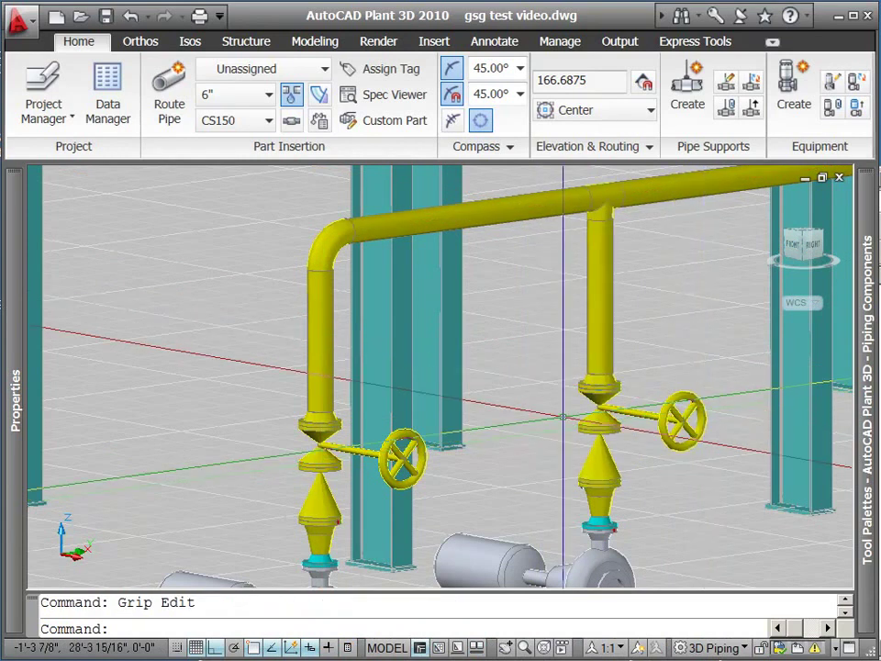
# - Set the size of the first pump's vertical discharge riser, including its pipe, valves and fittings, to 4"
pyautogui.scroll(-3, 451, 422)
pyautogui.scroll(4, 452, 422)
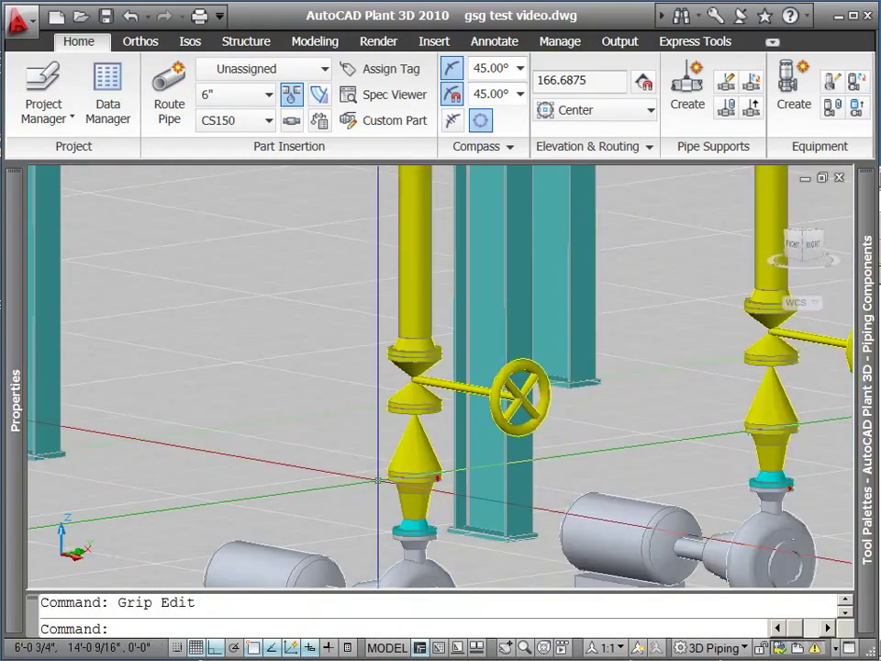
pyautogui.click(442, 498)
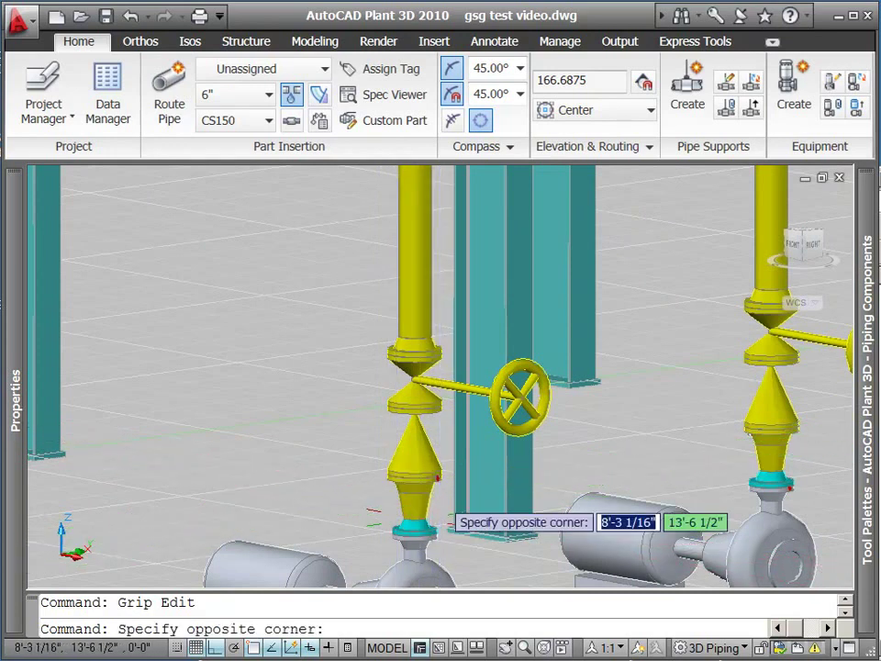
pyautogui.click(360, 262)
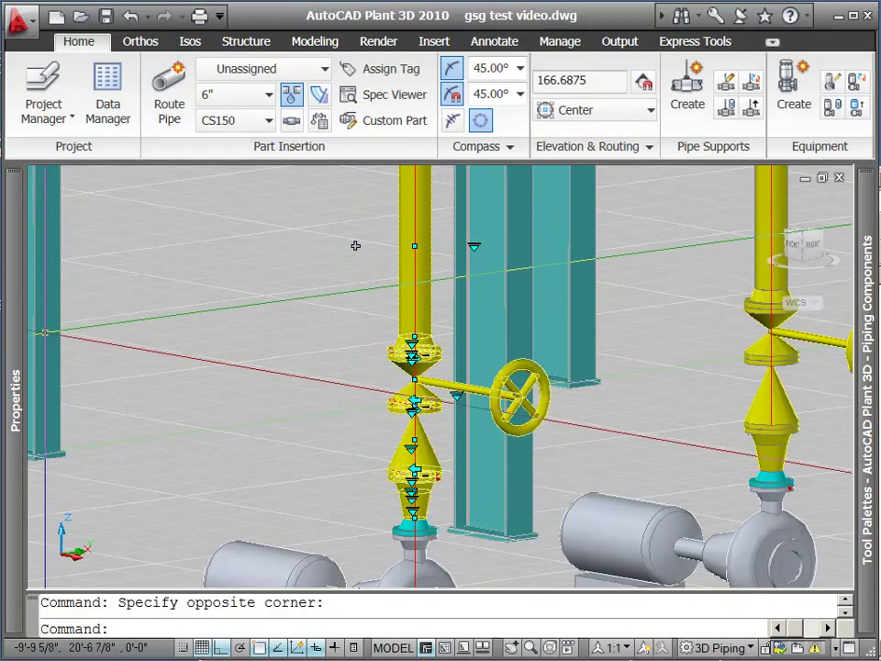
pyautogui.moveTo(17, 341)
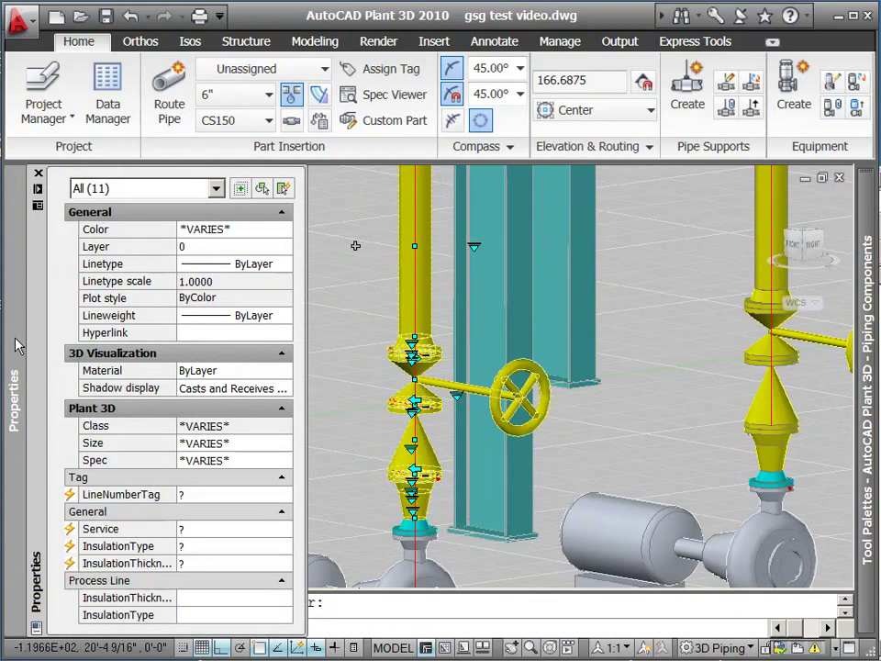
pyautogui.click(224, 446)
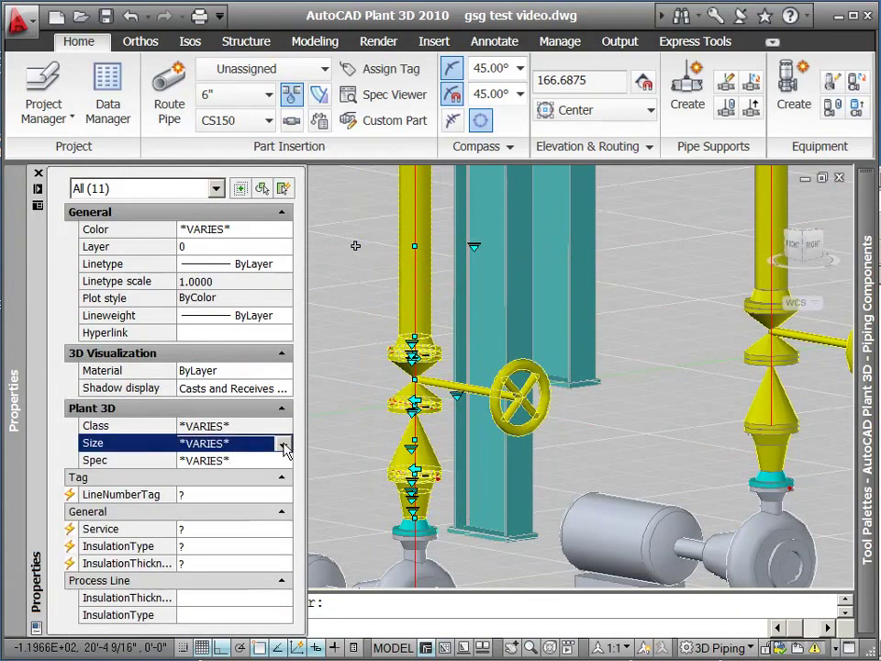
pyautogui.click(285, 444)
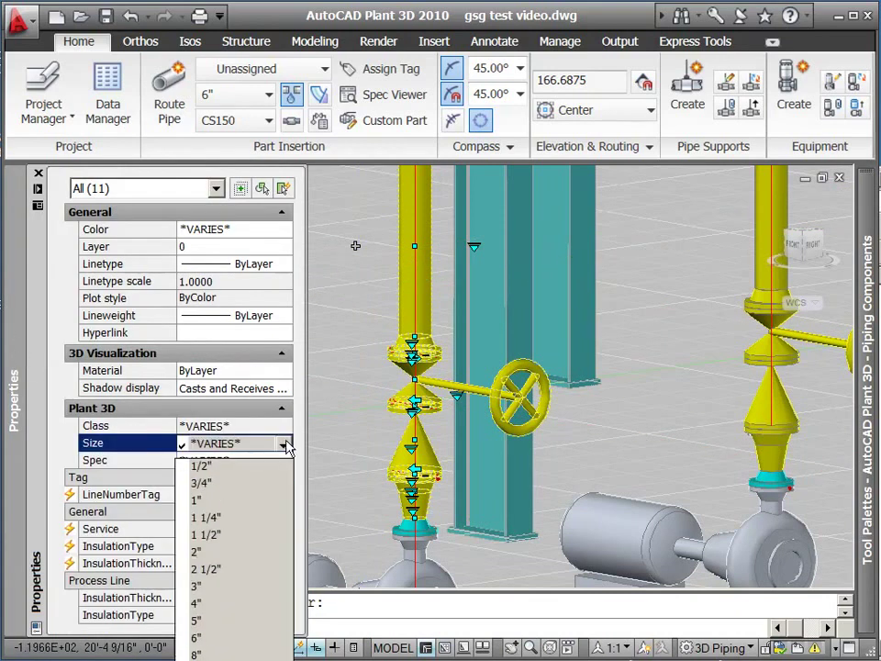
pyautogui.click(225, 604)
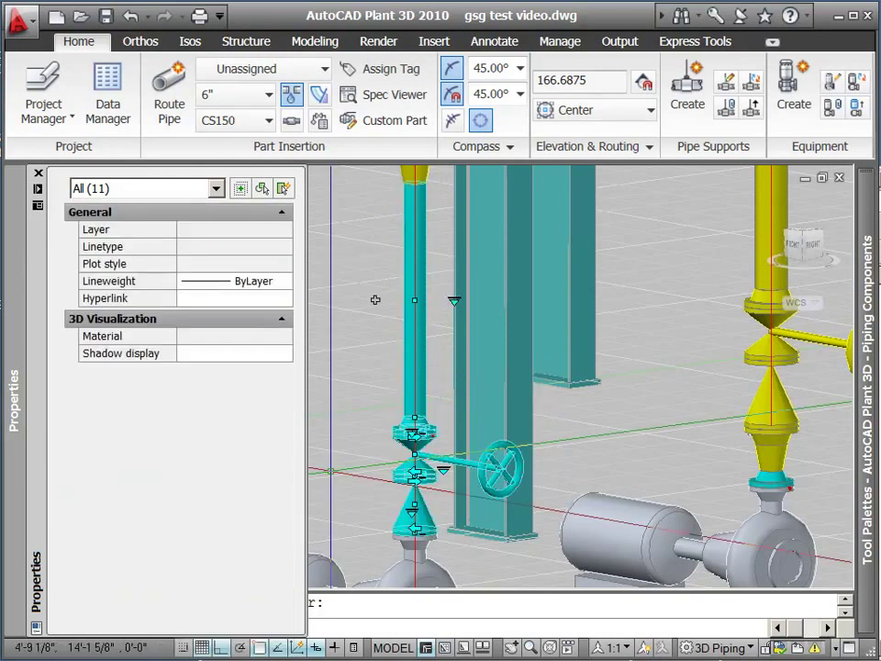
pyautogui.press('Escape')
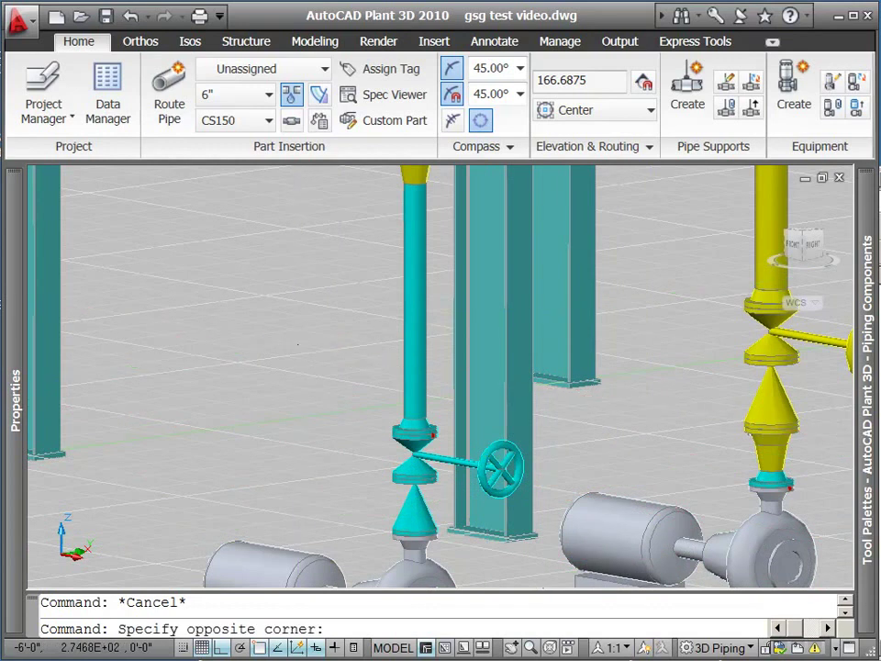
pyautogui.click(288, 332)
# - Erase the handwheel valve on the first pump's 4" riser together with its upper flange, and undo the erasure
pyautogui.scroll(-3, 284, 335)
pyautogui.moveTo(283, 335); pyautogui.dragTo(318, 364, button='middle')
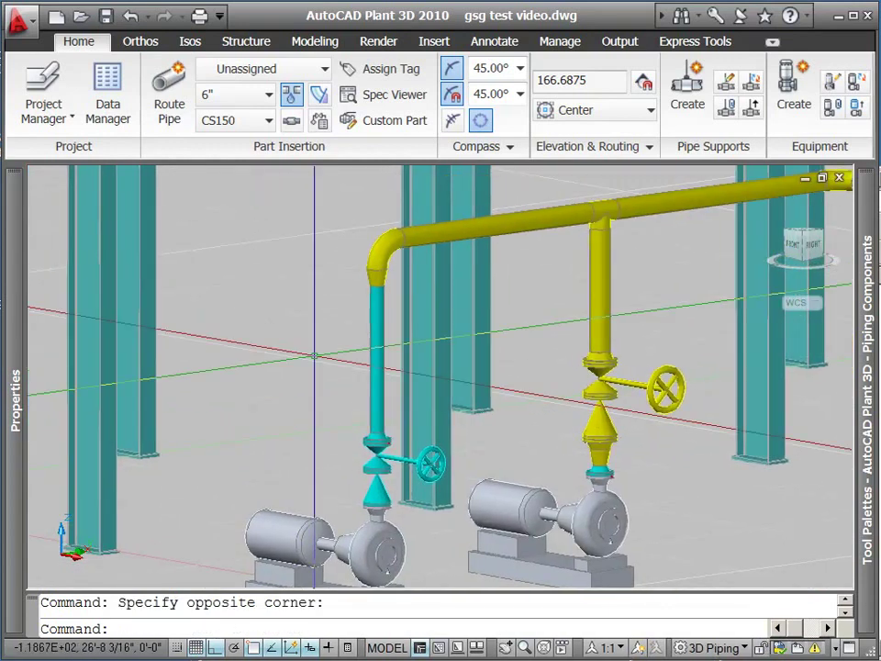
pyautogui.scroll(-3, 582, 537)
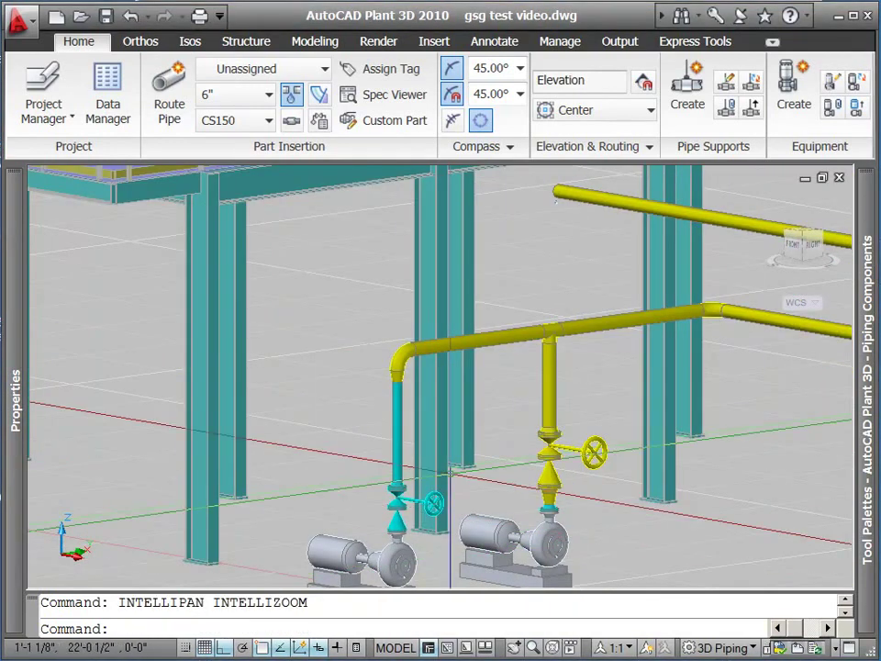
pyautogui.scroll(6, 394, 486)
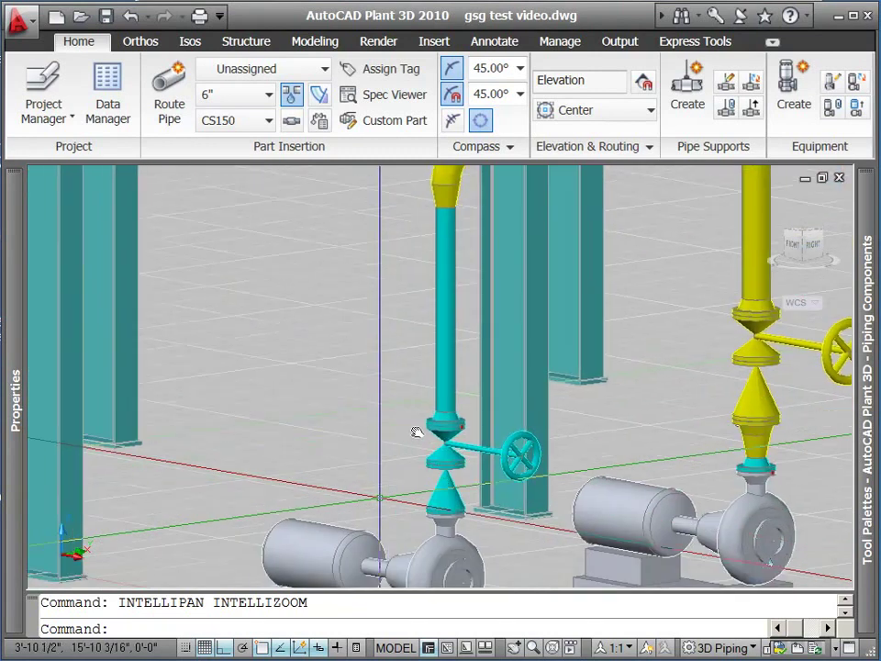
pyautogui.scroll(2, 419, 426)
pyautogui.moveTo(419, 426); pyautogui.dragTo(306, 325, button='middle')
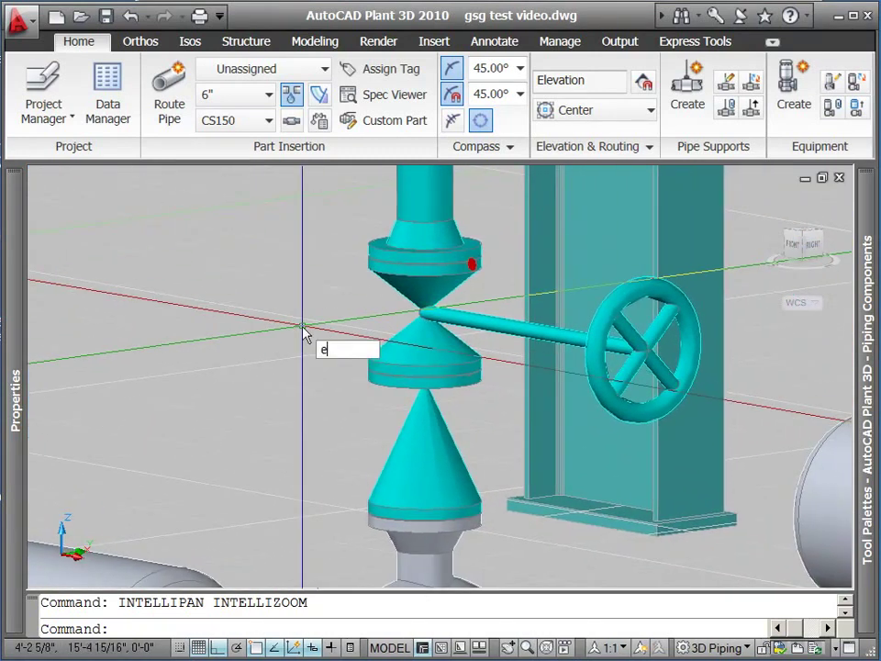
pyautogui.press('Return')
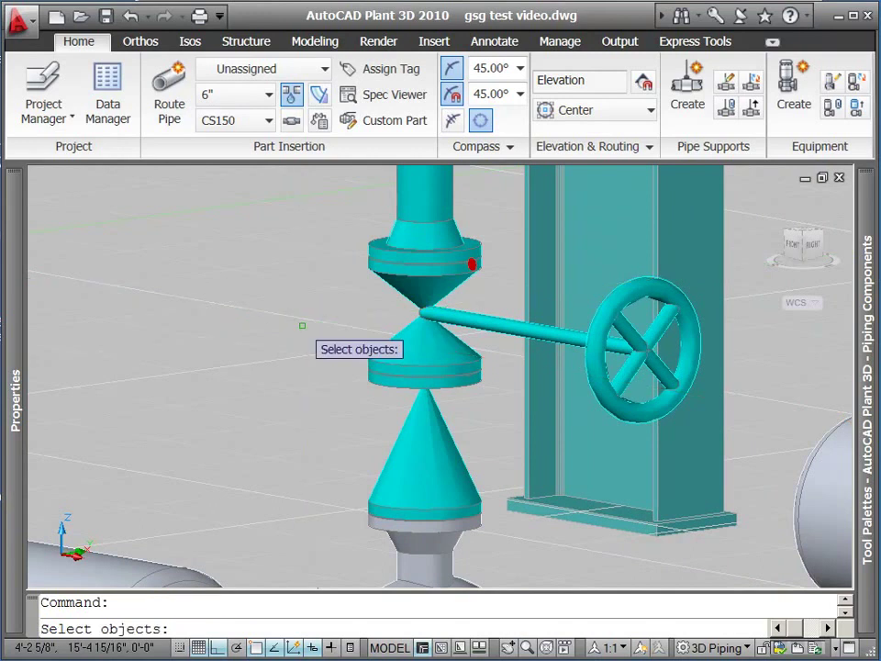
pyautogui.click(351, 325)
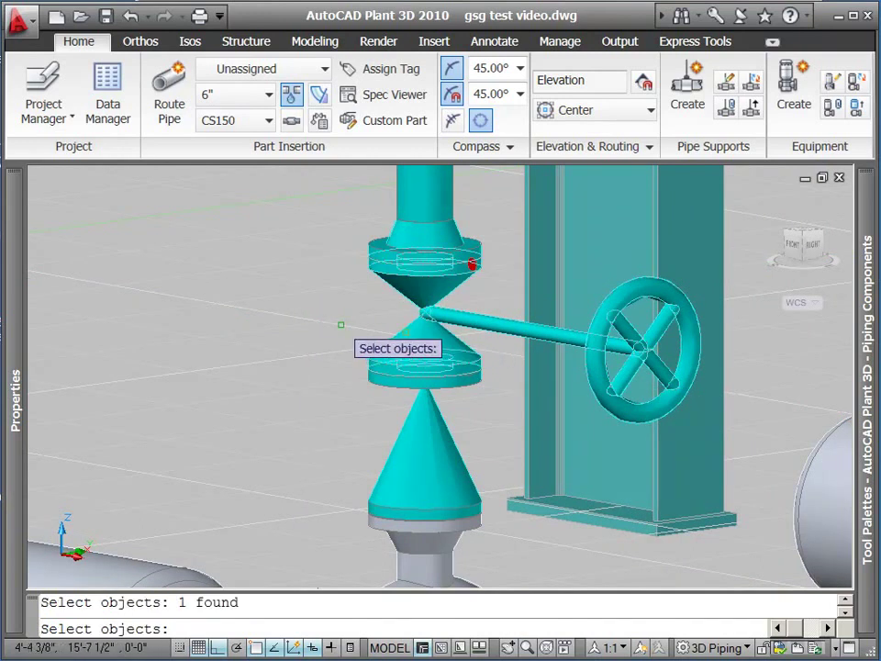
pyautogui.press('Return')
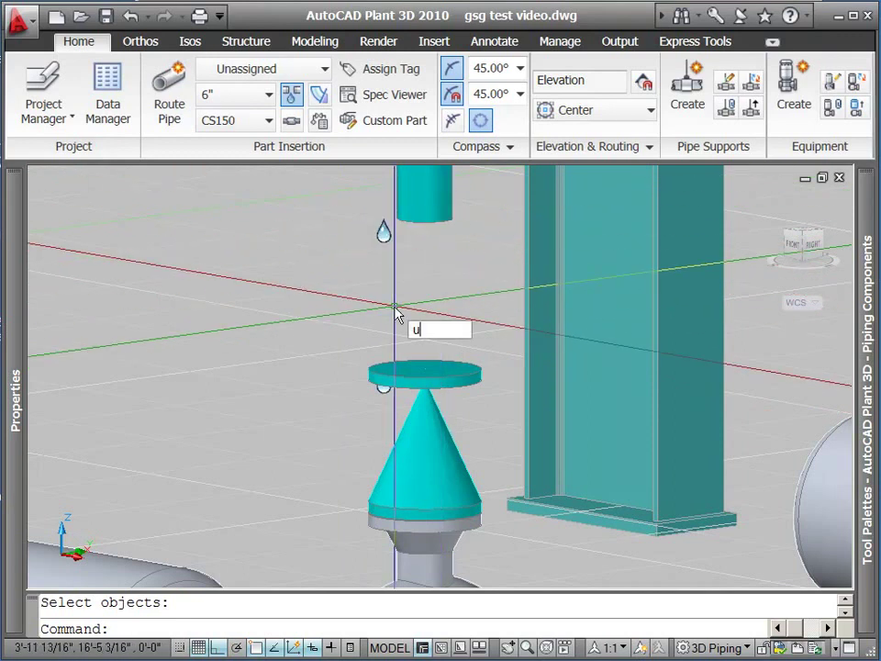
pyautogui.write('u')
pyautogui.press('Return')
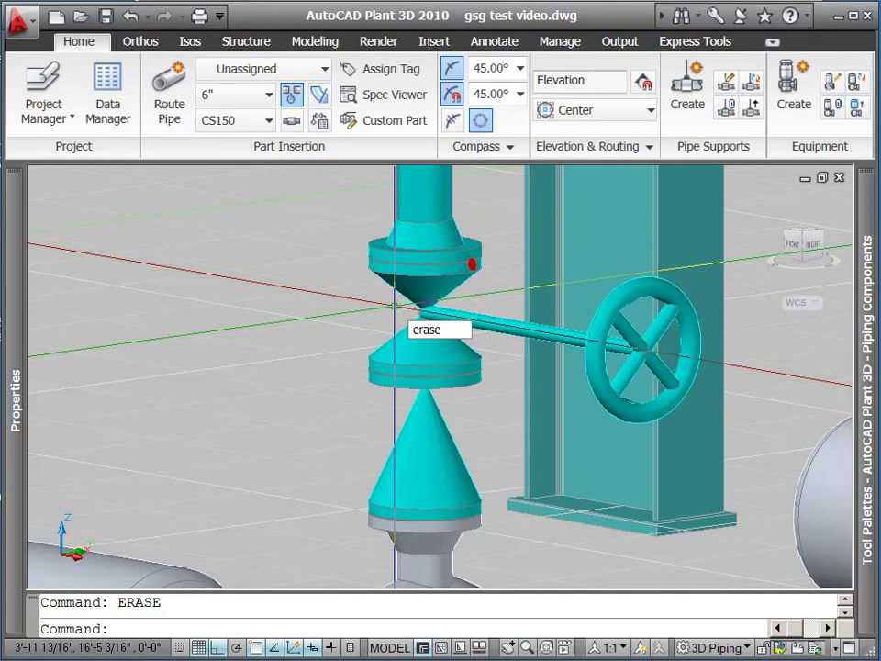
# - Erase only the handwheel valve on the first pump's riser, keeping the upper flange on the pipe, and undo the erasure
pyautogui.press('Return')
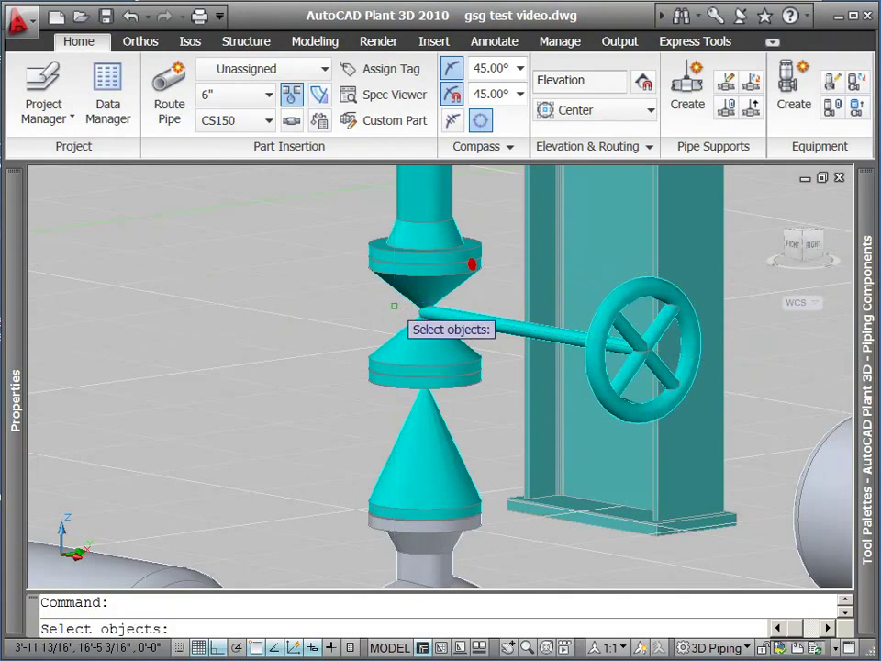
pyautogui.click(402, 337)
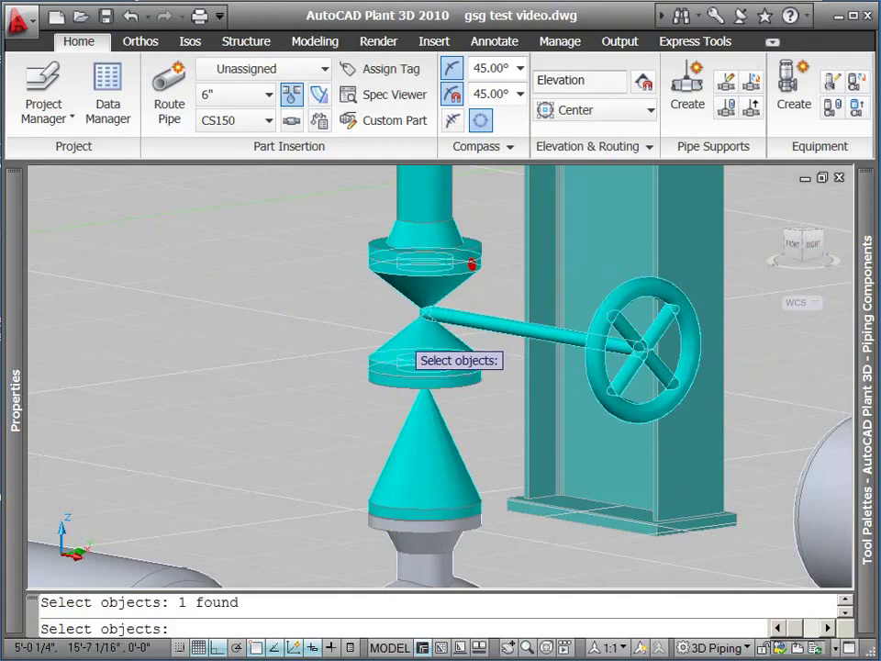
pyautogui.press('ctrl')
pyautogui.press('Return')
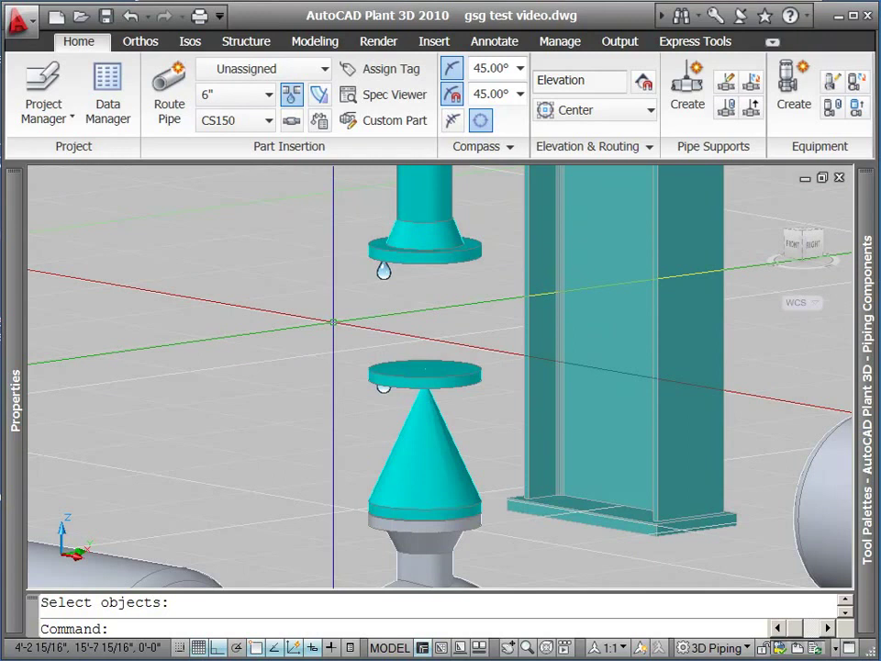
pyautogui.write('u')
pyautogui.press('Return')
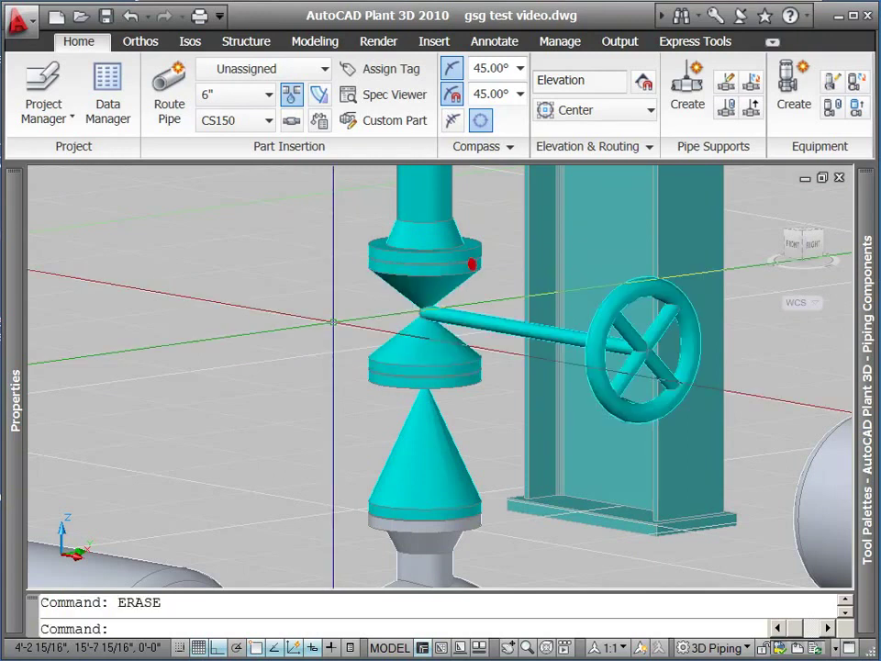